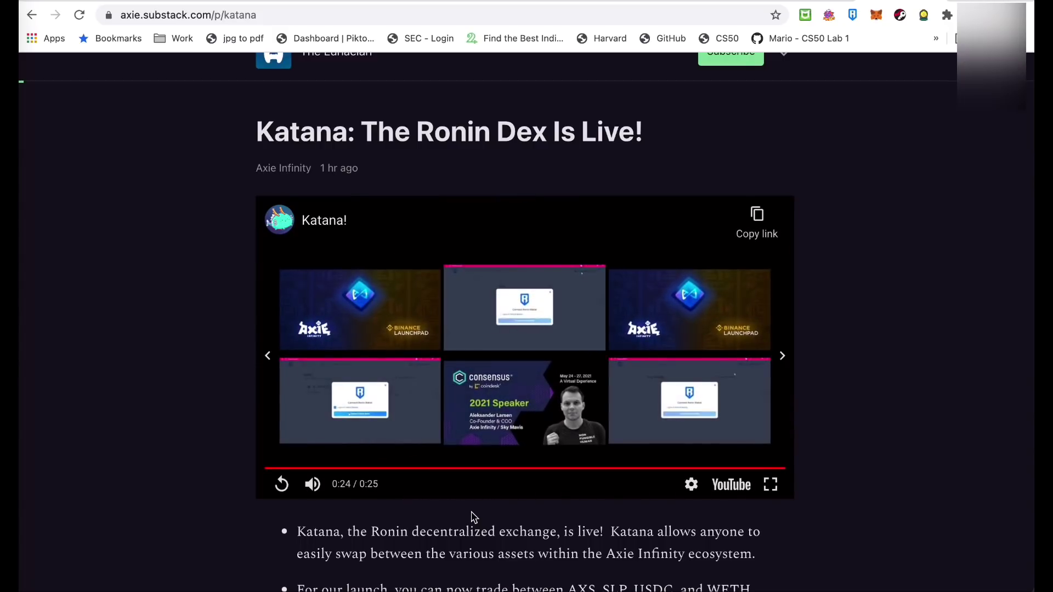
- Read the summary points of the Katana launch announcement and open the Katana exchange from the article
{"action": "scroll", "coordinate": [474, 517], "scroll_direction": "down", "scroll_amount": 2}
{"action": "scroll", "coordinate": [474, 517], "scroll_direction": "down", "scroll_amount": 5}
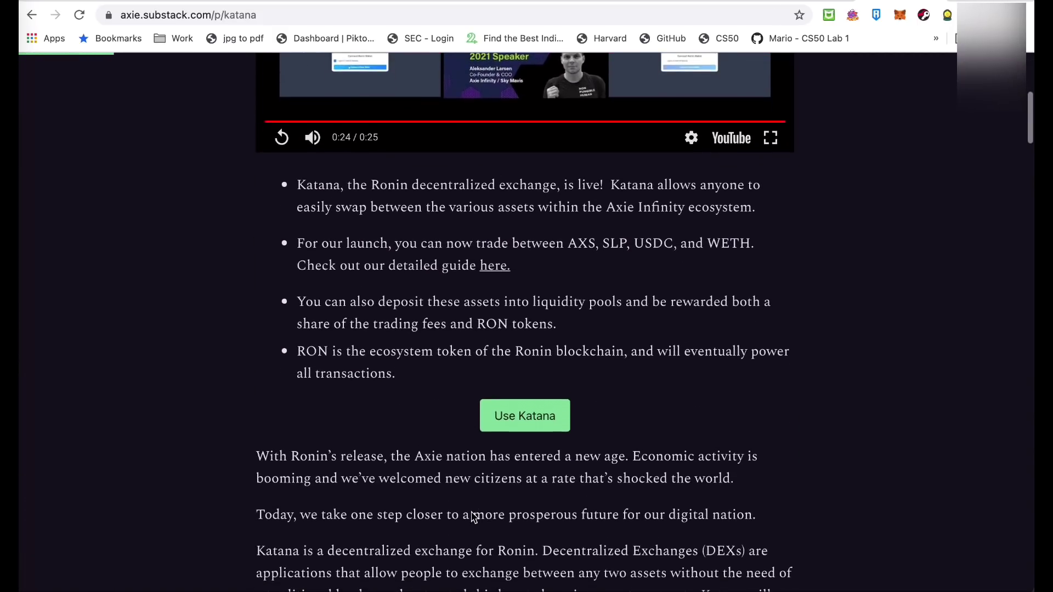
{"action": "double_click", "coordinate": [320, 192]}
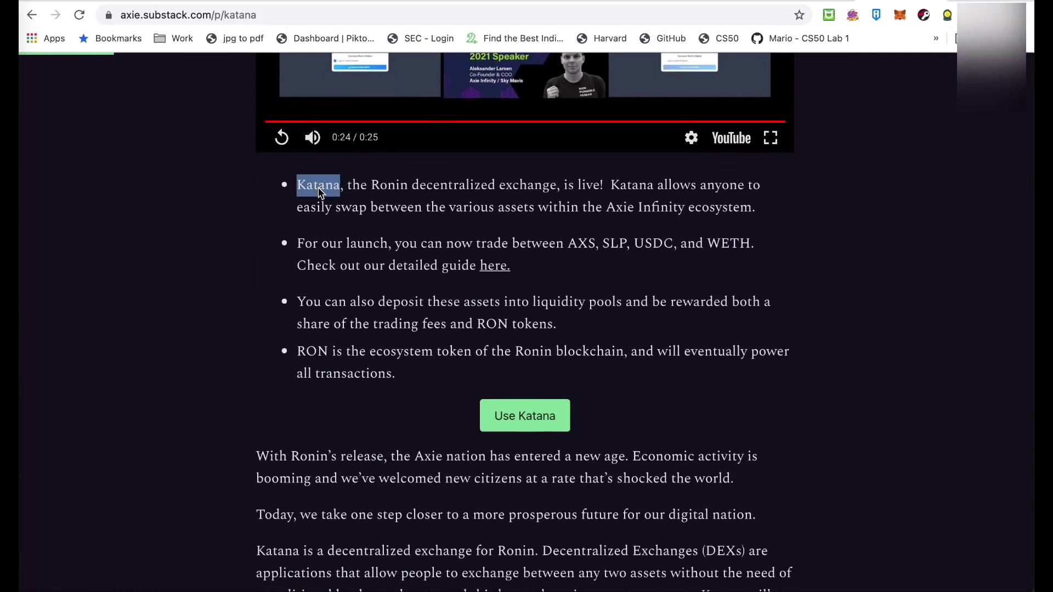
{"action": "double_click", "coordinate": [406, 188]}
{"action": "left_click_drag", "start_coordinate": [406, 189], "coordinate": [524, 192]}
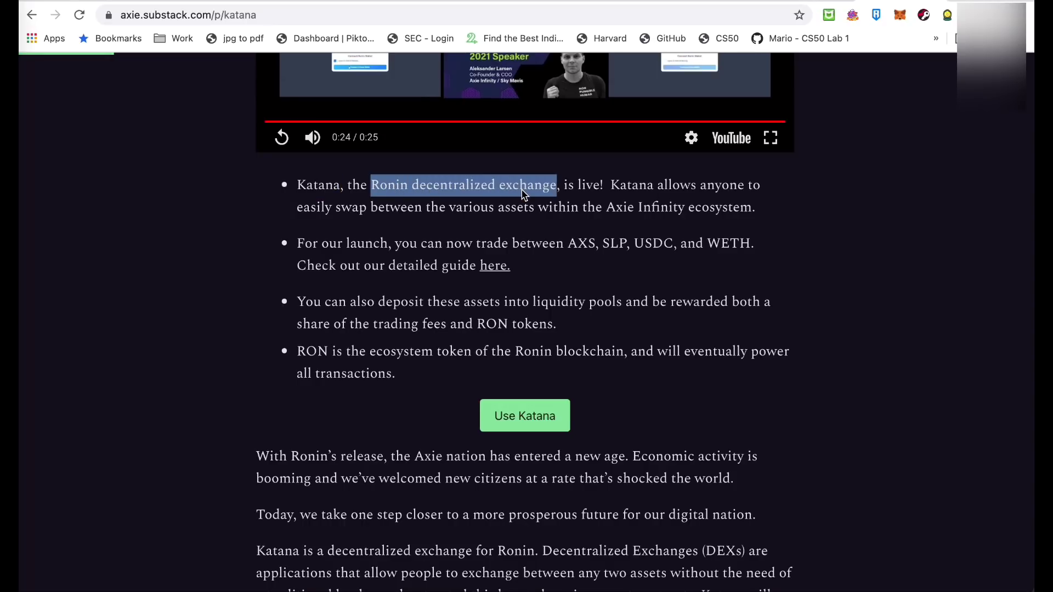
{"action": "left_click", "coordinate": [811, 252]}
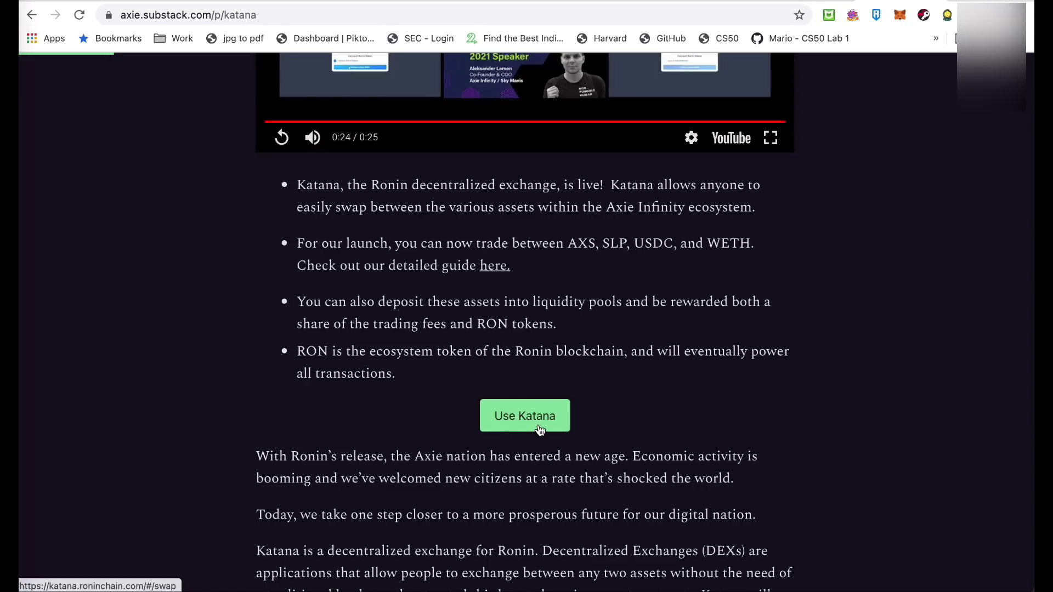
{"action": "left_click", "coordinate": [522, 421]}
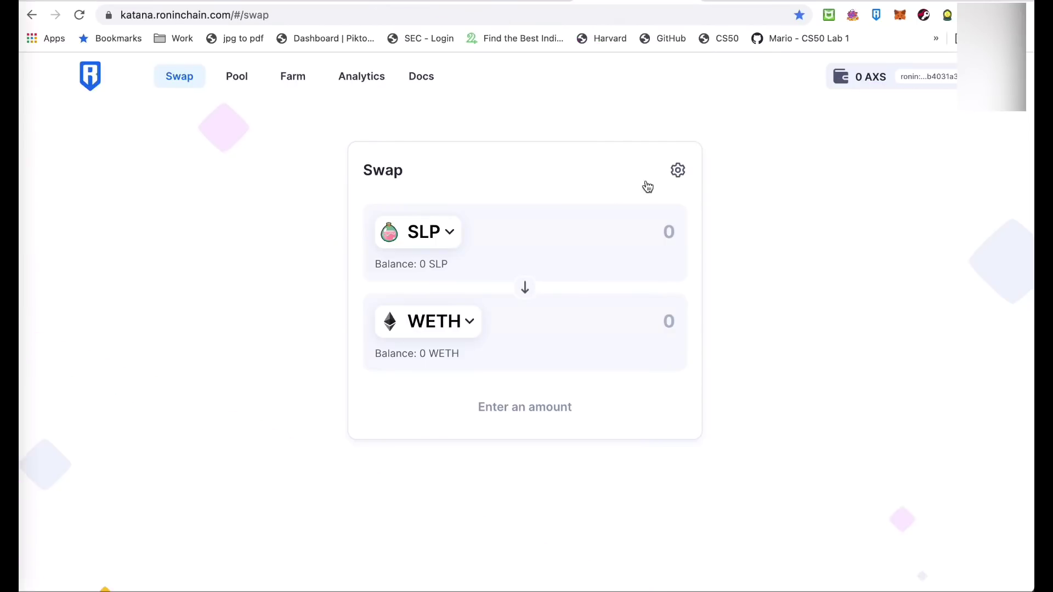
{"action": "left_click", "coordinate": [525, 289]}
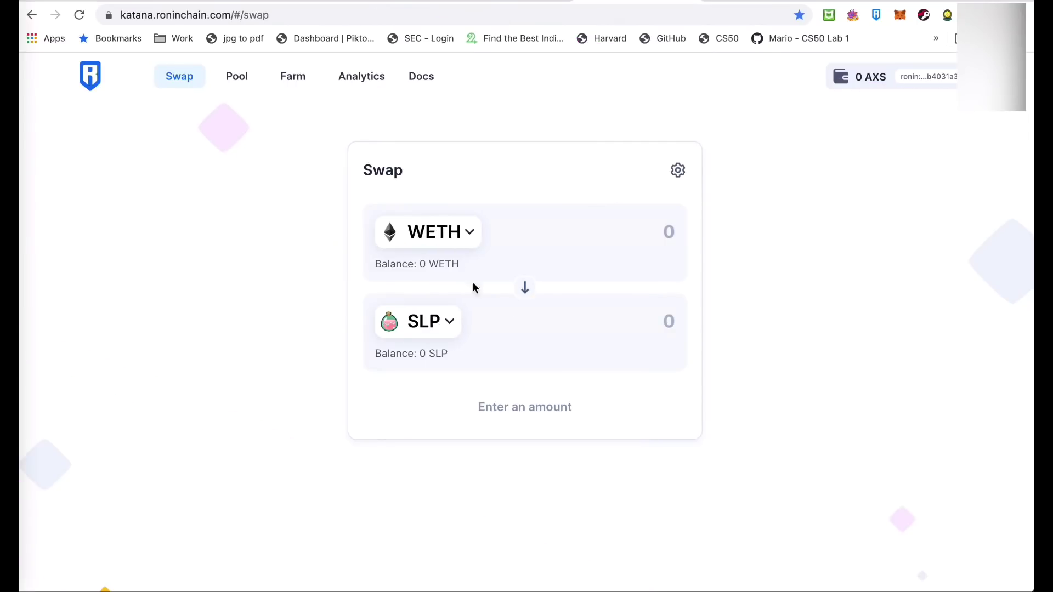
{"action": "left_click", "coordinate": [79, 15]}
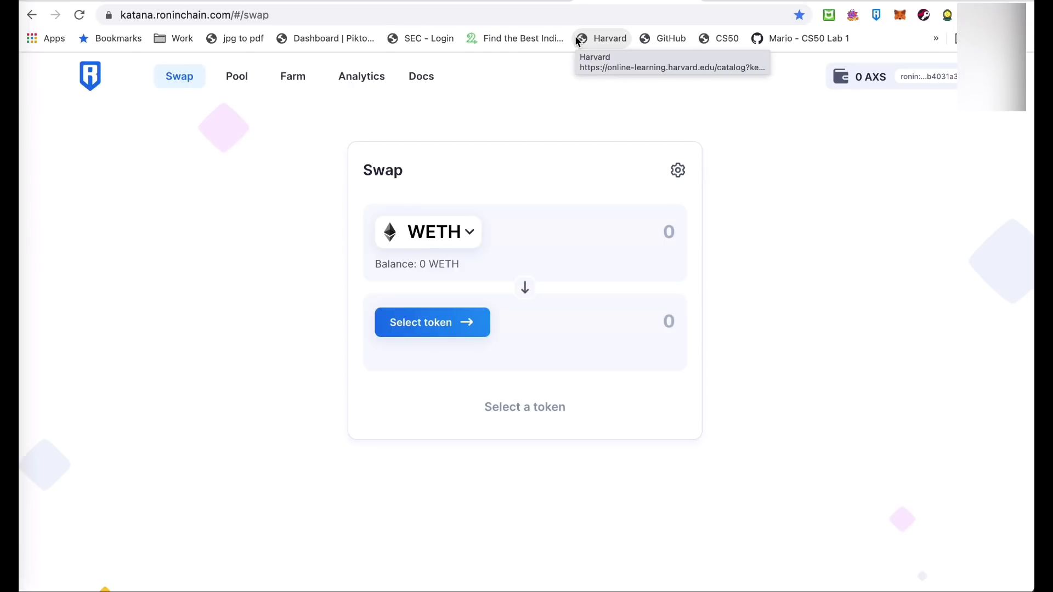
{"action": "left_click", "coordinate": [466, 240]}
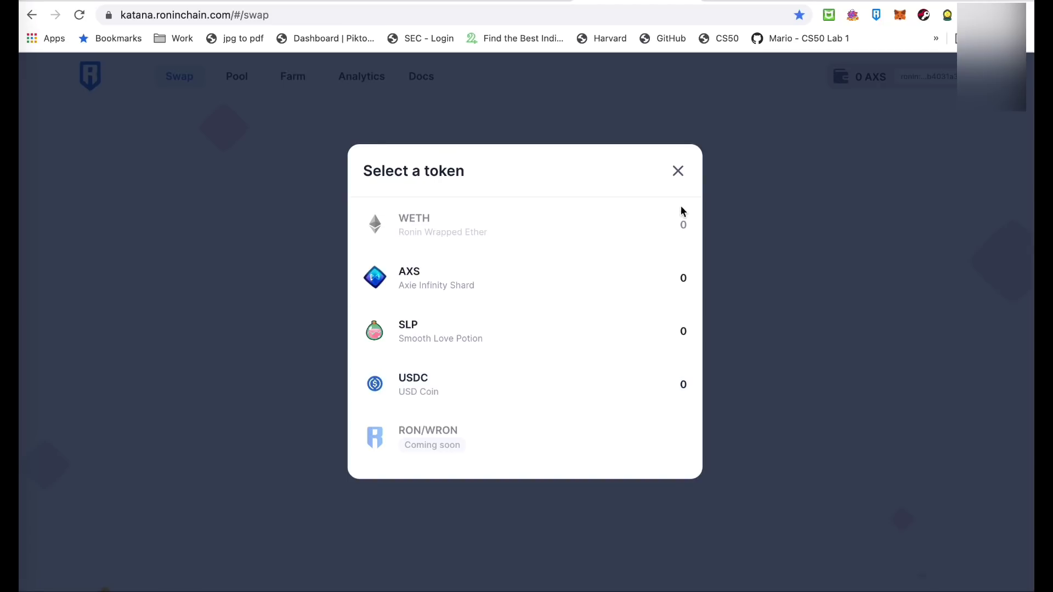
{"action": "left_click", "coordinate": [675, 171]}
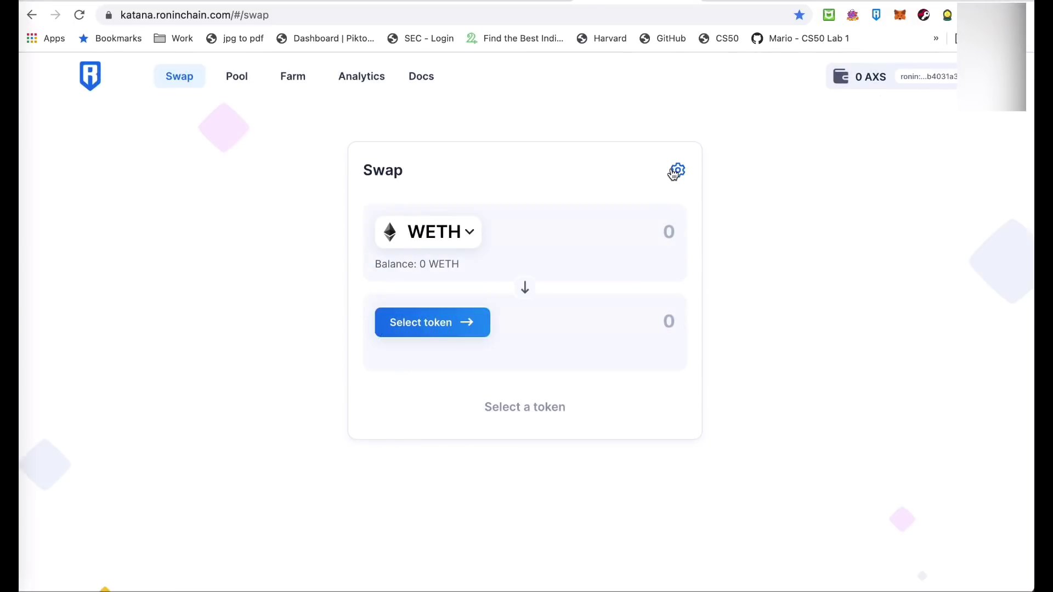
- Check the WETH, AXS, SLP and USDC balances in the Ronin wallet
{"action": "left_click", "coordinate": [875, 15]}
{"action": "scroll", "coordinate": [742, 354], "scroll_direction": "down", "scroll_amount": 2}
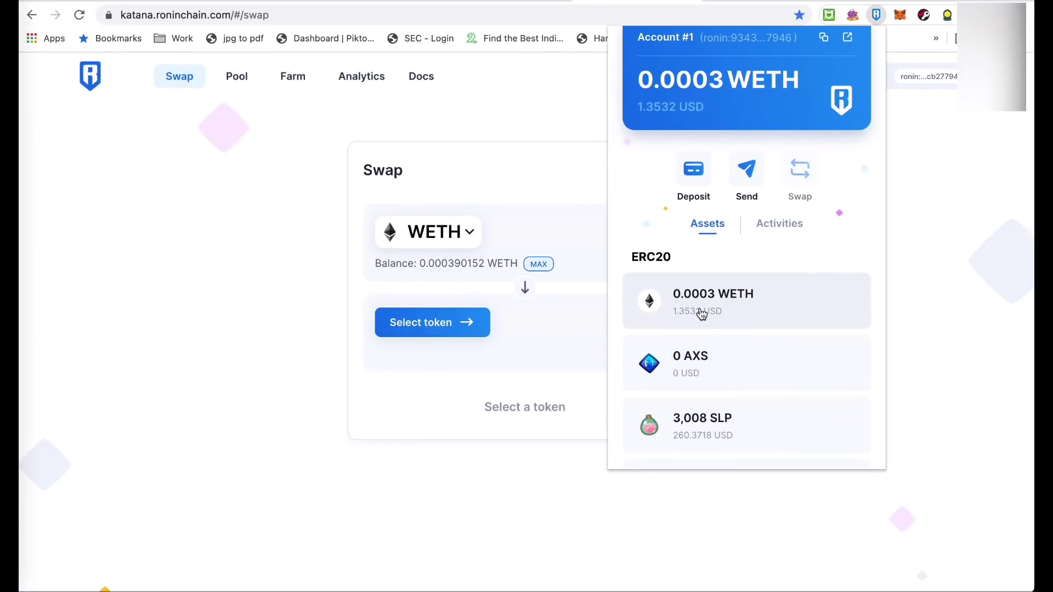
{"action": "scroll", "coordinate": [738, 351], "scroll_direction": "down", "scroll_amount": 1}
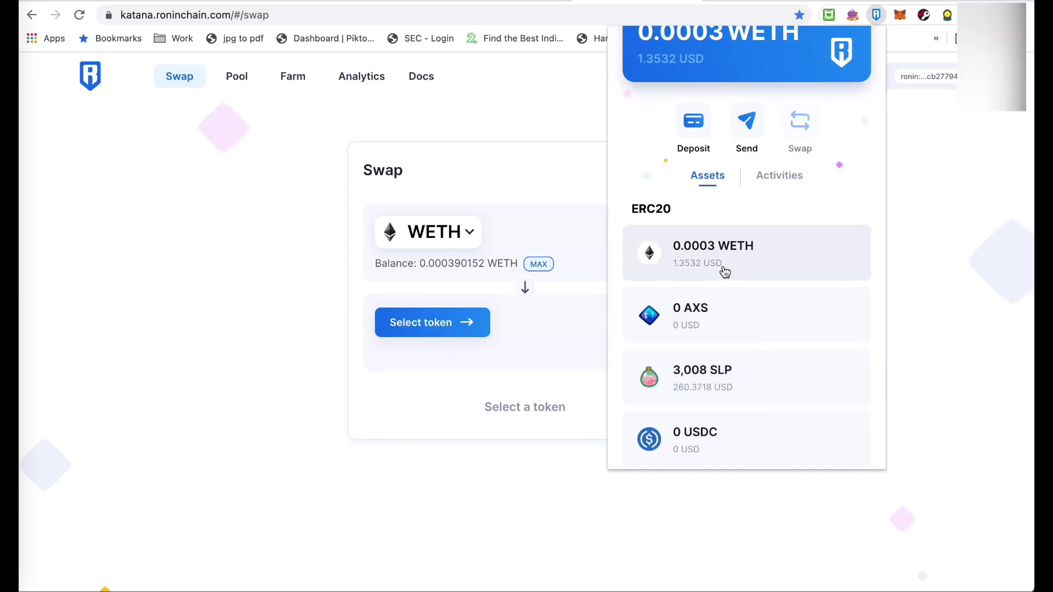
{"action": "left_click", "coordinate": [237, 344]}
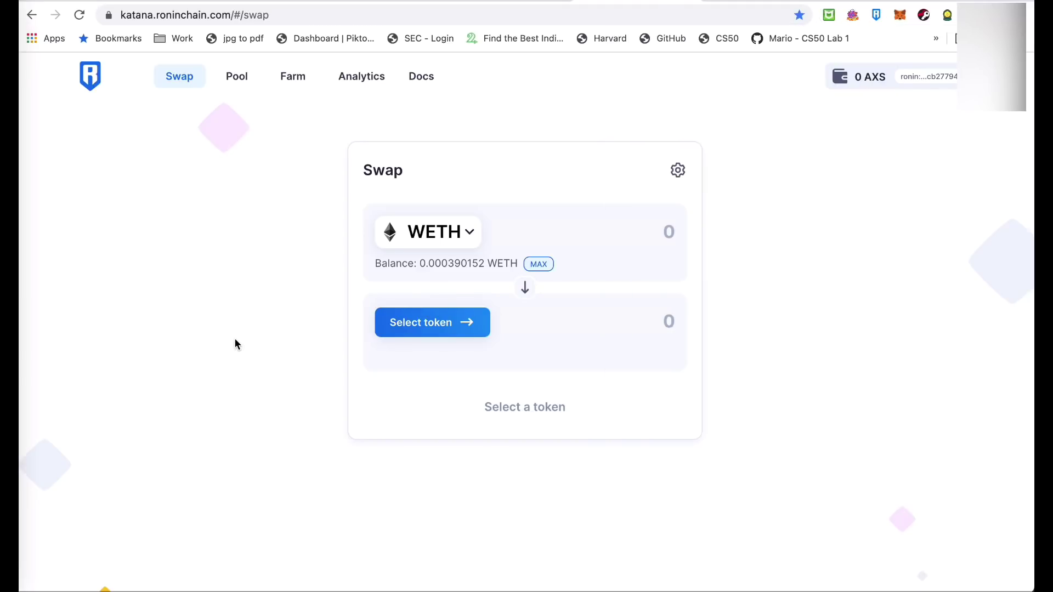
- Set up a swap from SLP to WETH using the maximum available SLP balance
{"action": "left_click", "coordinate": [455, 235]}
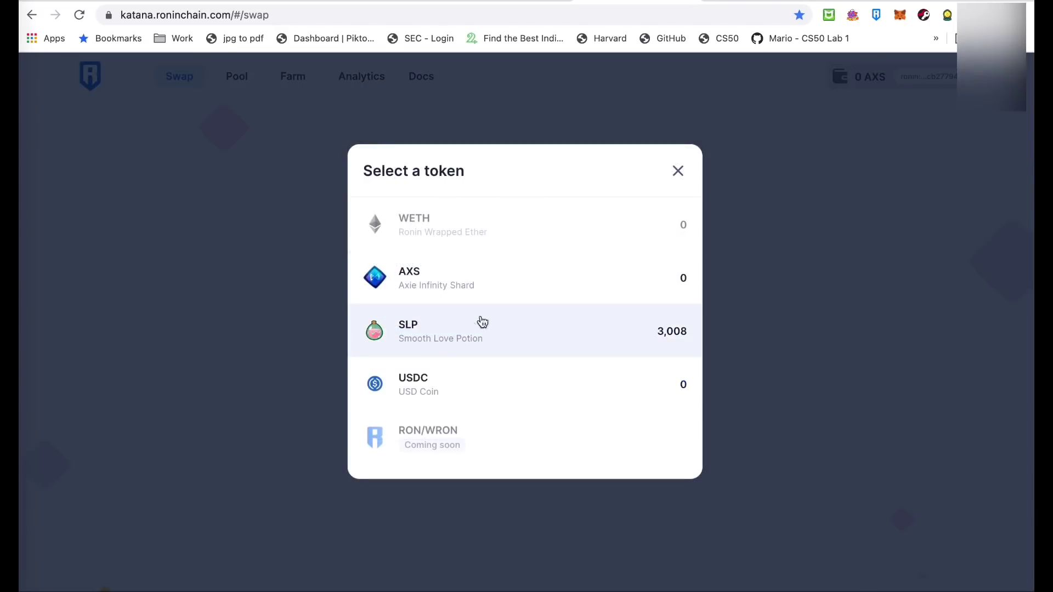
{"action": "left_click", "coordinate": [442, 329]}
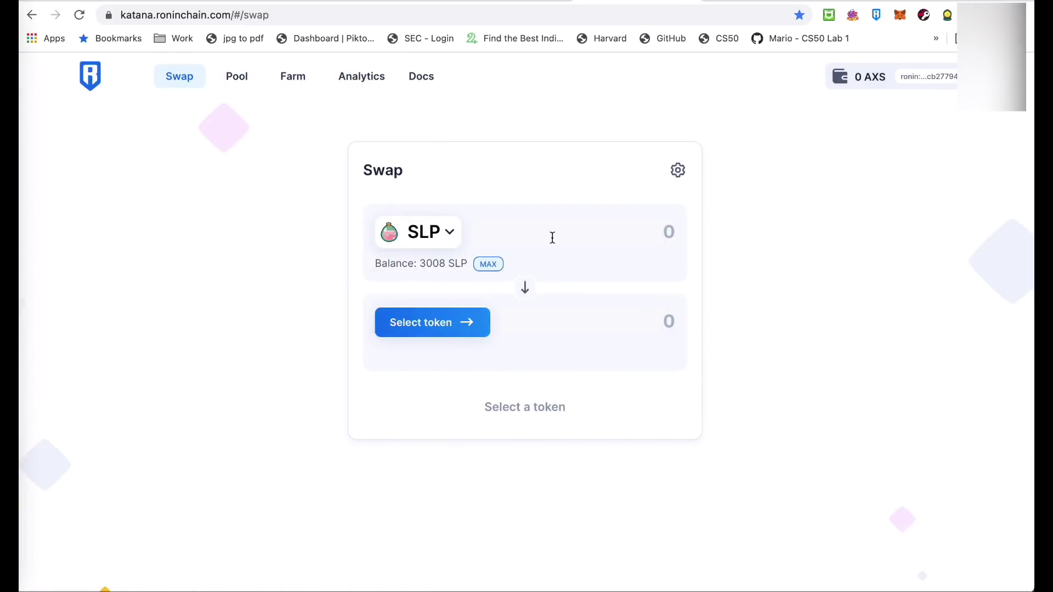
{"action": "left_click", "coordinate": [447, 327]}
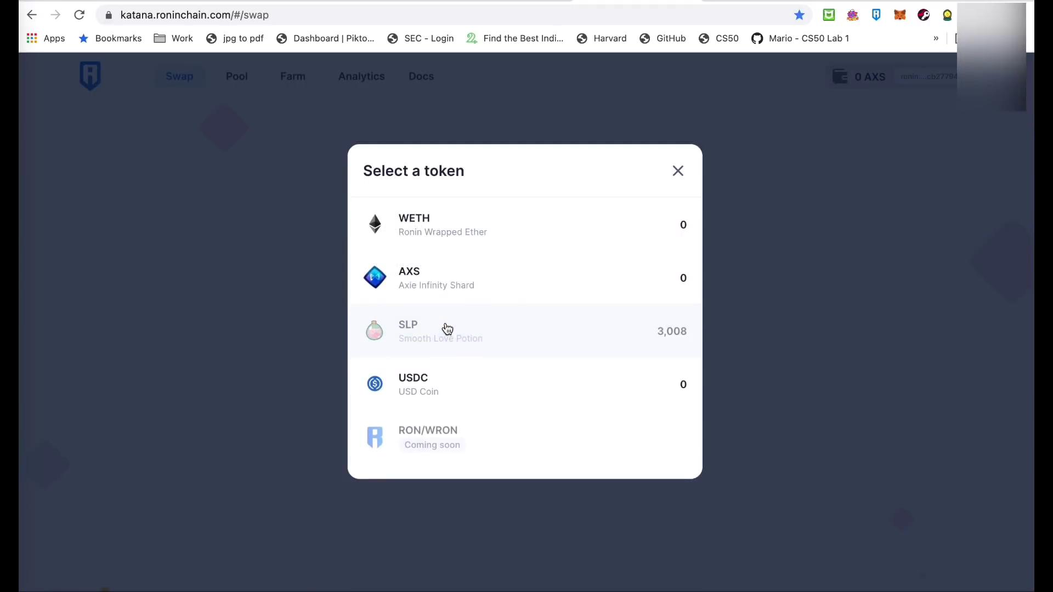
{"action": "left_click", "coordinate": [502, 224]}
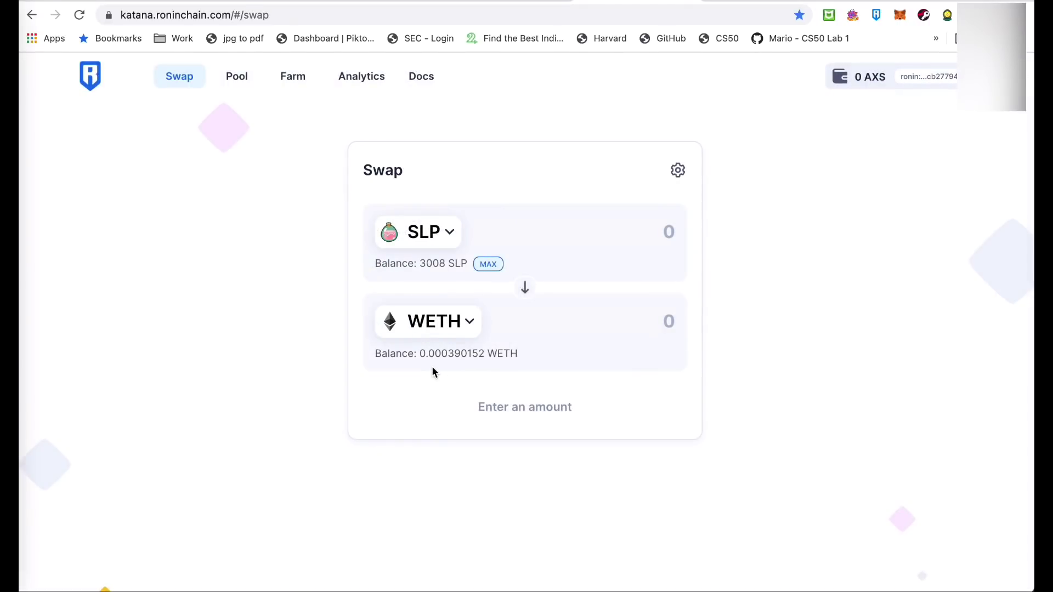
{"action": "left_click", "coordinate": [488, 264]}
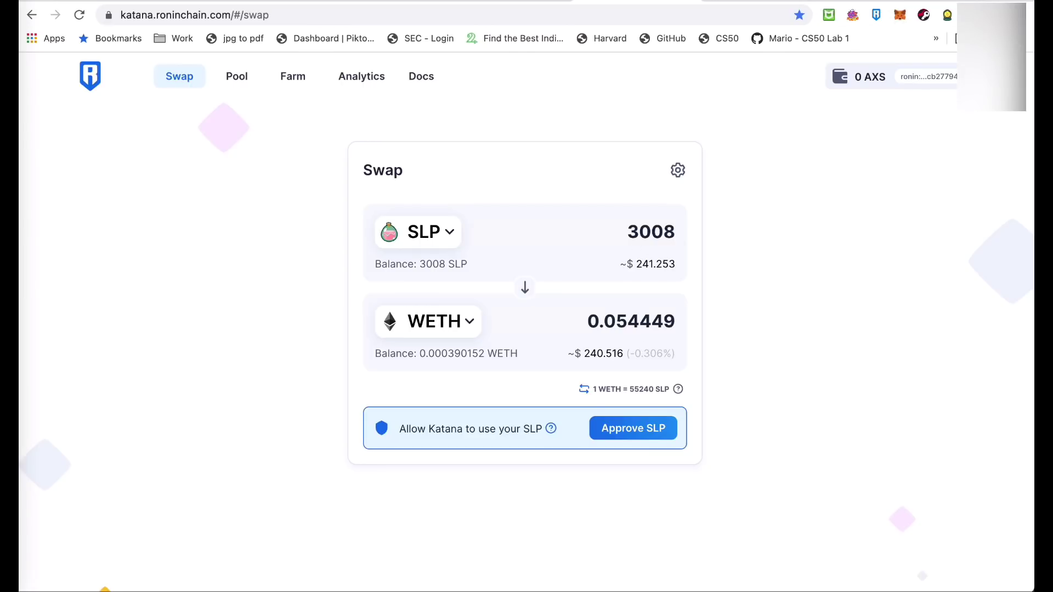
- Look up the Smooth Love Potion price in PHP on CoinGecko, and return to the Katana swap page
{"action": "key", "text": "ctrl+t"}
{"action": "left_click", "coordinate": [612, 330]}
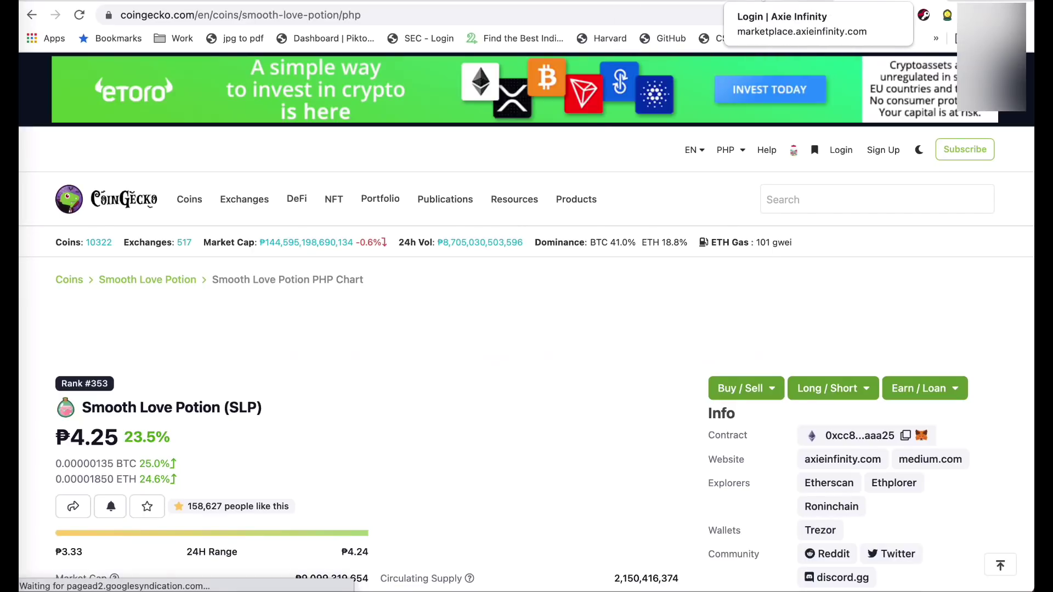
{"action": "left_click", "coordinate": [680, 1]}
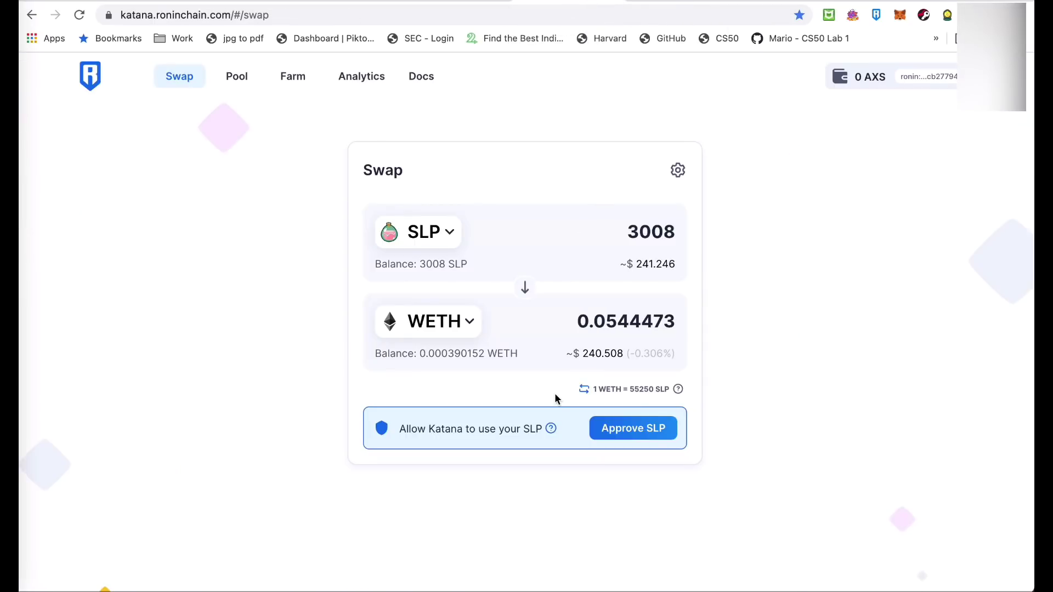
- Approve Katana's use of SLP and confirm the contract interaction in the Ronin wallet
{"action": "left_click", "coordinate": [639, 433]}
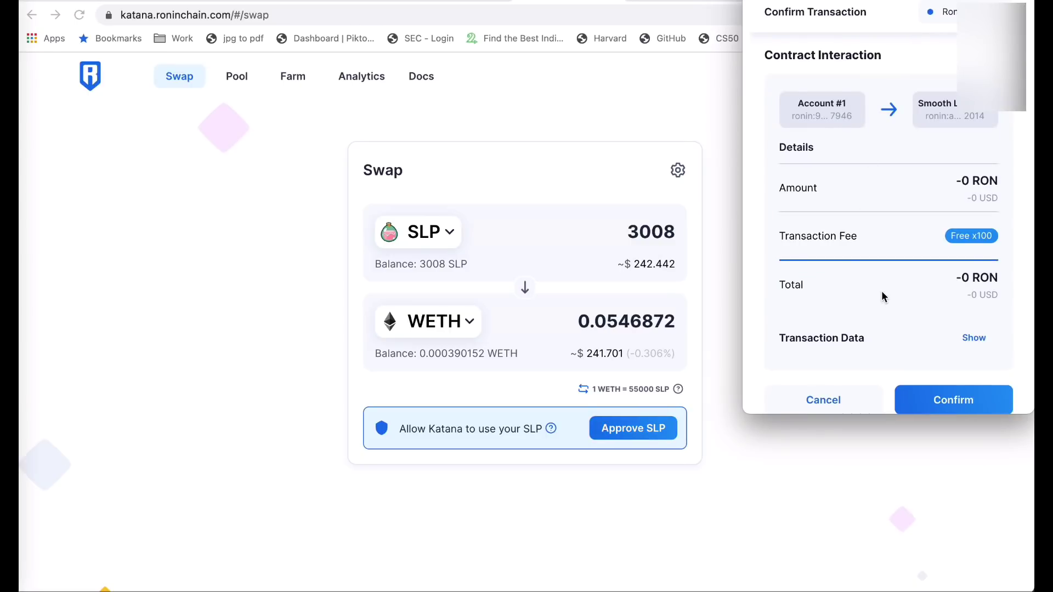
{"action": "scroll", "coordinate": [886, 290], "scroll_direction": "down", "scroll_amount": 1}
{"action": "left_click", "coordinate": [922, 380]}
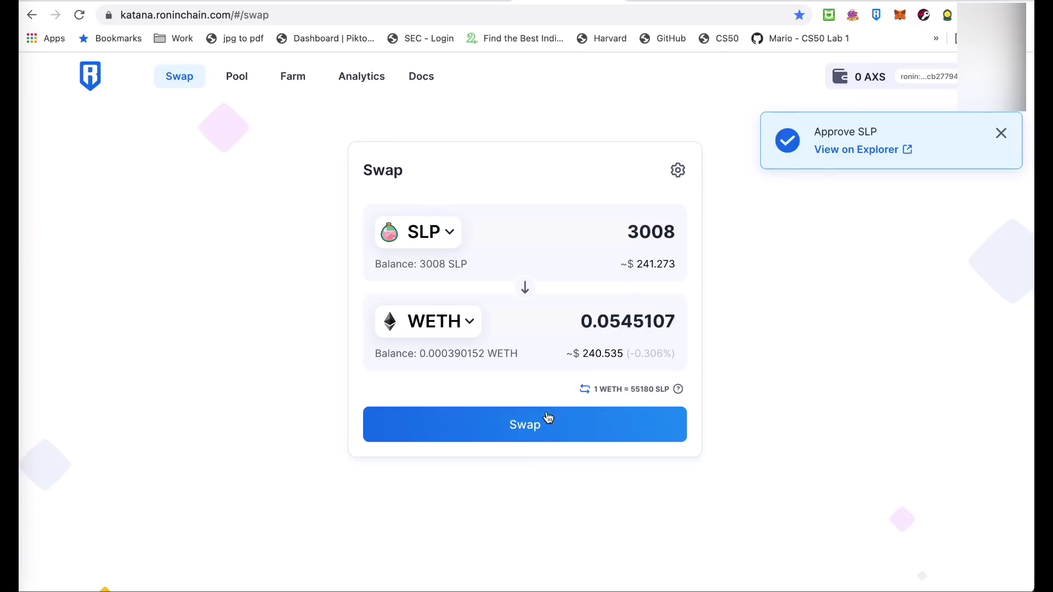
- Check the SLP approval transaction's status and the token balances in the Ronin wallet
{"action": "left_click", "coordinate": [899, 17]}
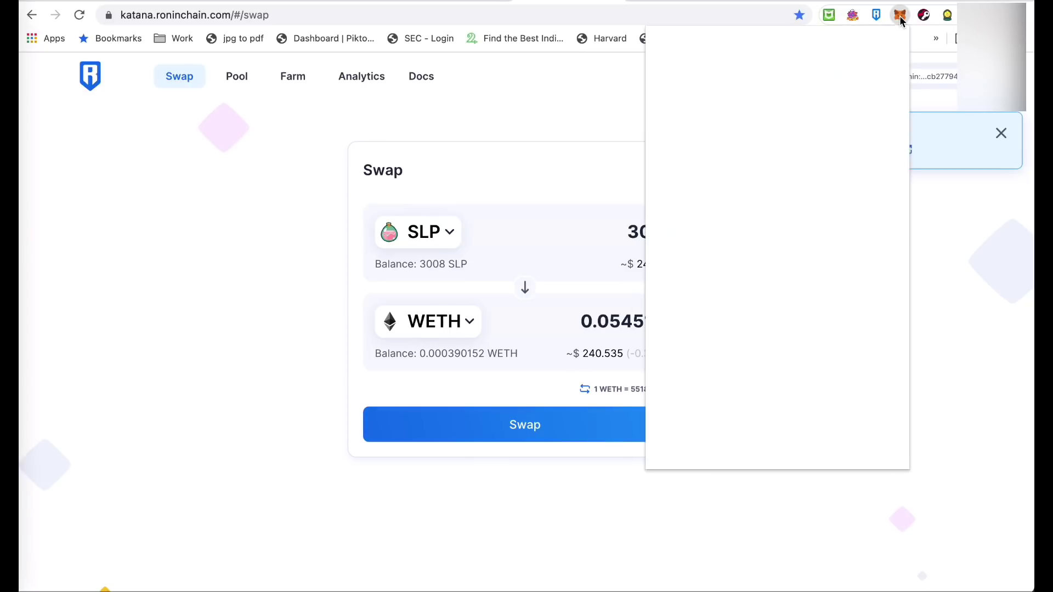
{"action": "left_click", "coordinate": [872, 15]}
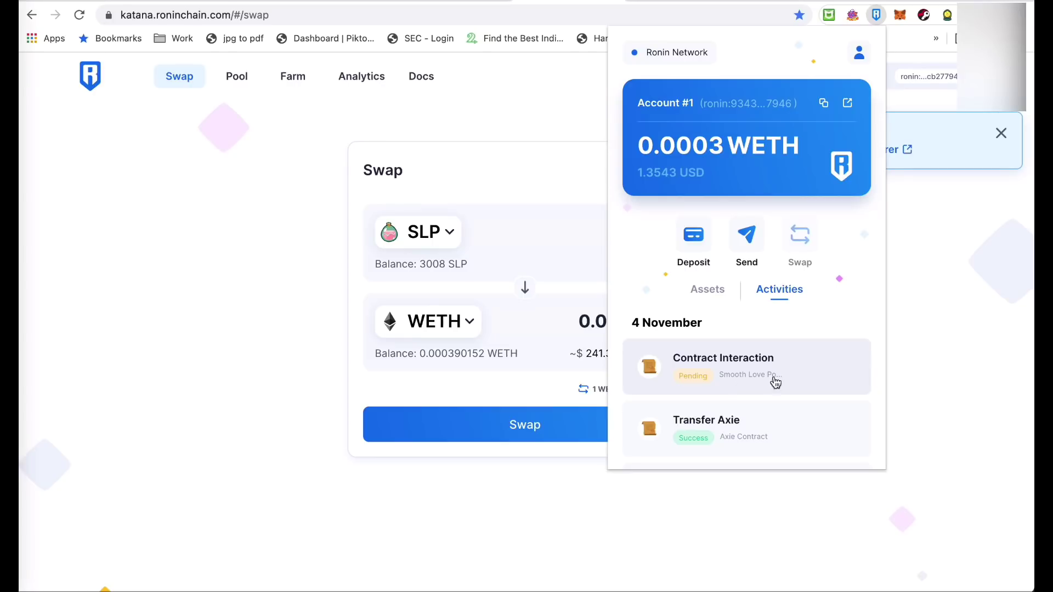
{"action": "left_click", "coordinate": [709, 293]}
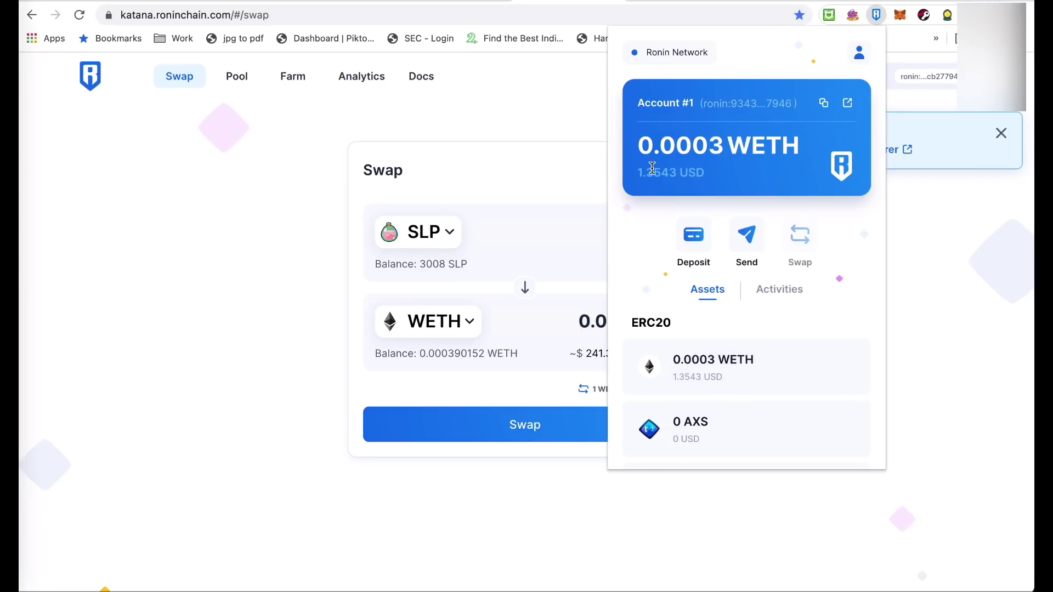
{"action": "left_click", "coordinate": [784, 291]}
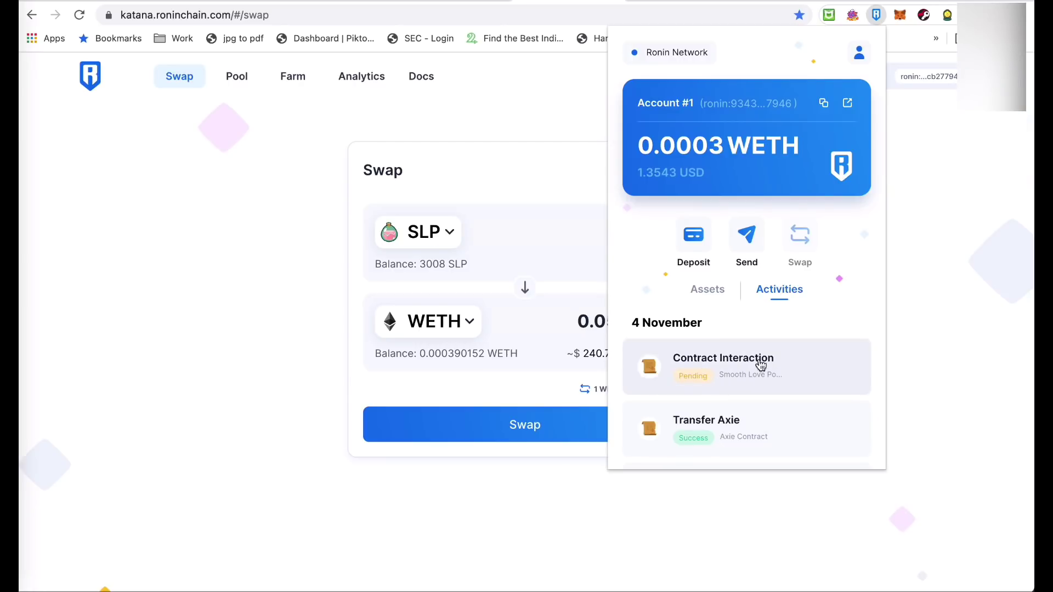
{"action": "left_click", "coordinate": [790, 370]}
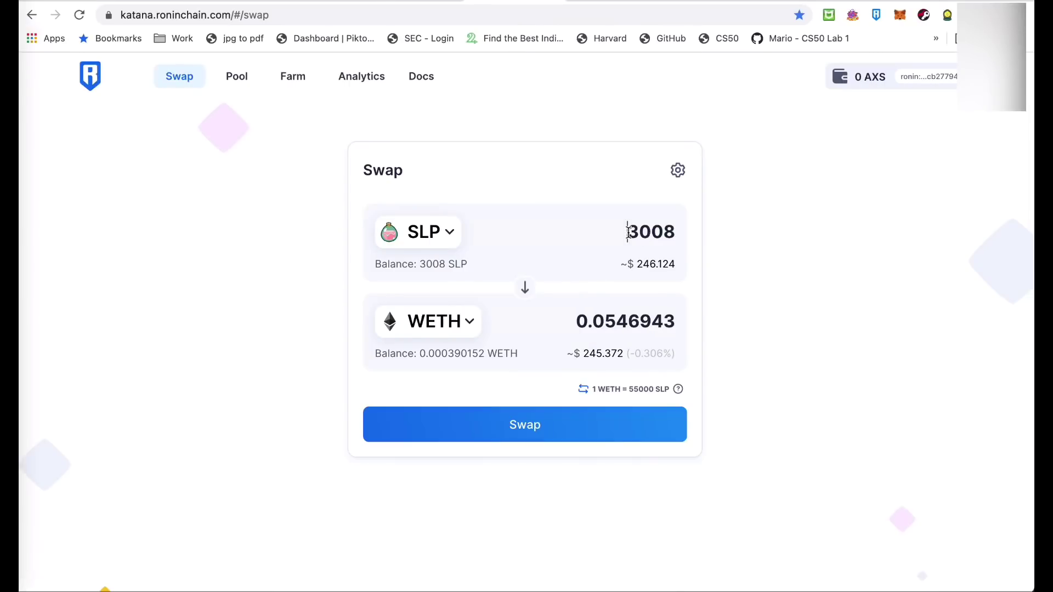
- Set the swap amount to 2000 SLP, submit the swap to WETH and confirm the transaction in the wallet
{"action": "left_click_drag", "start_coordinate": [626, 233], "coordinate": [688, 237]}
{"action": "type", "text": "2000"}
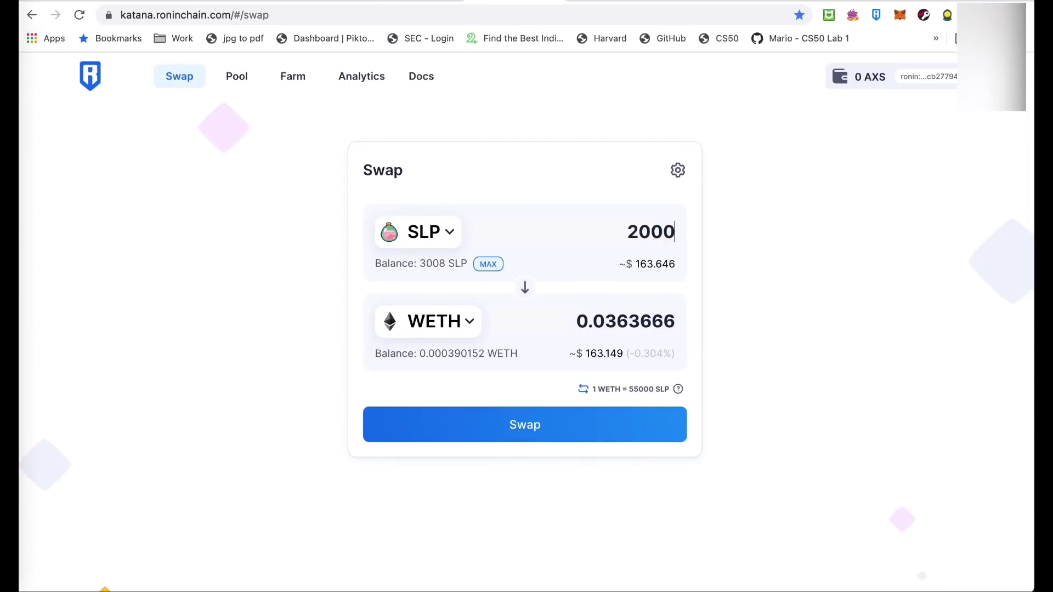
{"action": "left_click", "coordinate": [565, 429]}
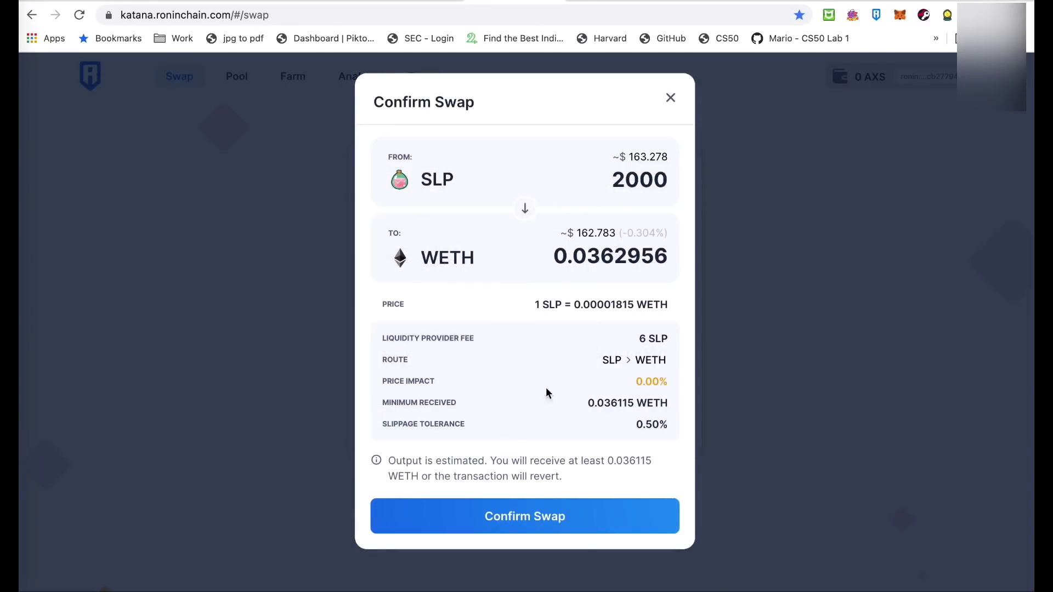
{"action": "left_click", "coordinate": [619, 525]}
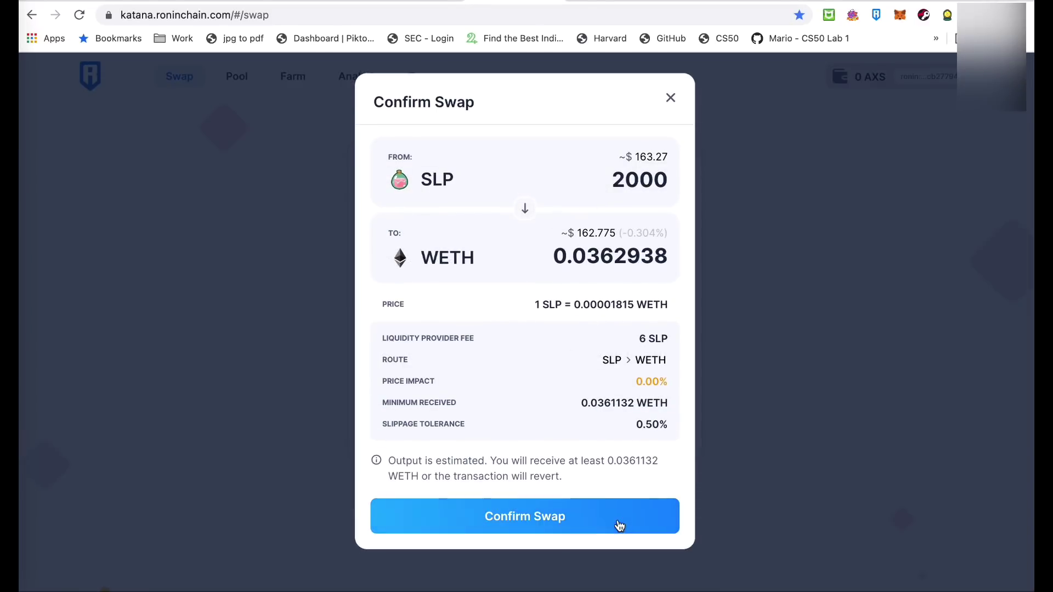
{"action": "left_click", "coordinate": [548, 516]}
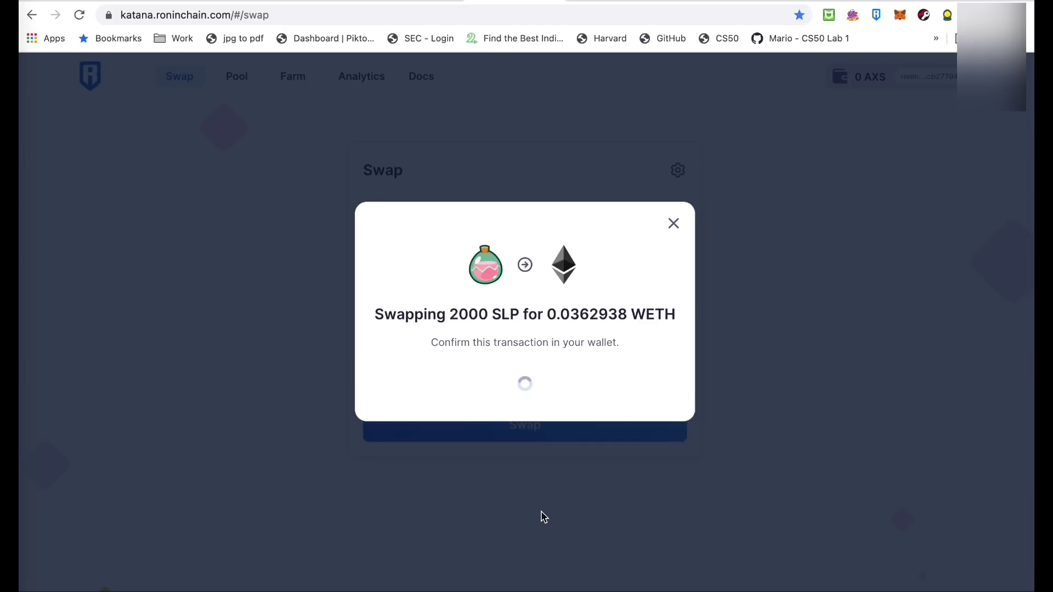
{"action": "scroll", "coordinate": [883, 318], "scroll_direction": "down", "scroll_amount": 1}
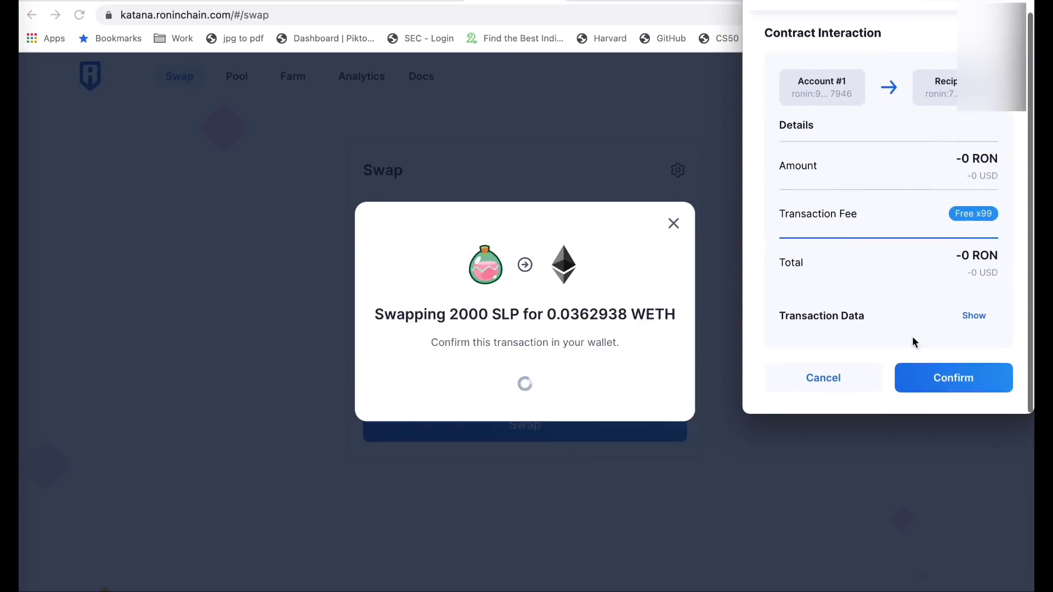
{"action": "left_click", "coordinate": [942, 378]}
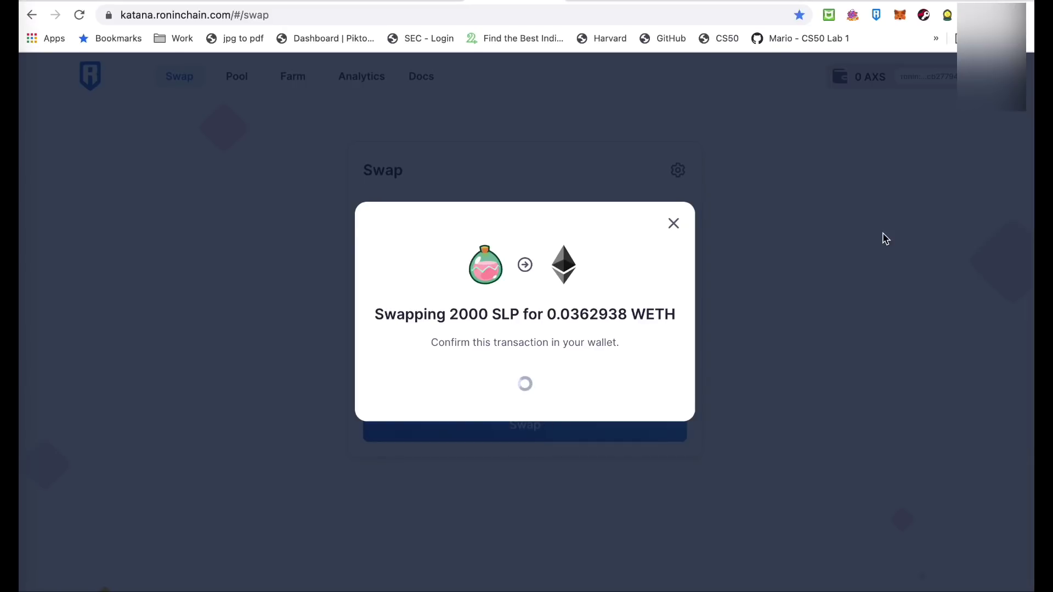
- Check the swap transaction's status and the updated WETH balance in the Ronin wallet
{"action": "left_click", "coordinate": [876, 15]}
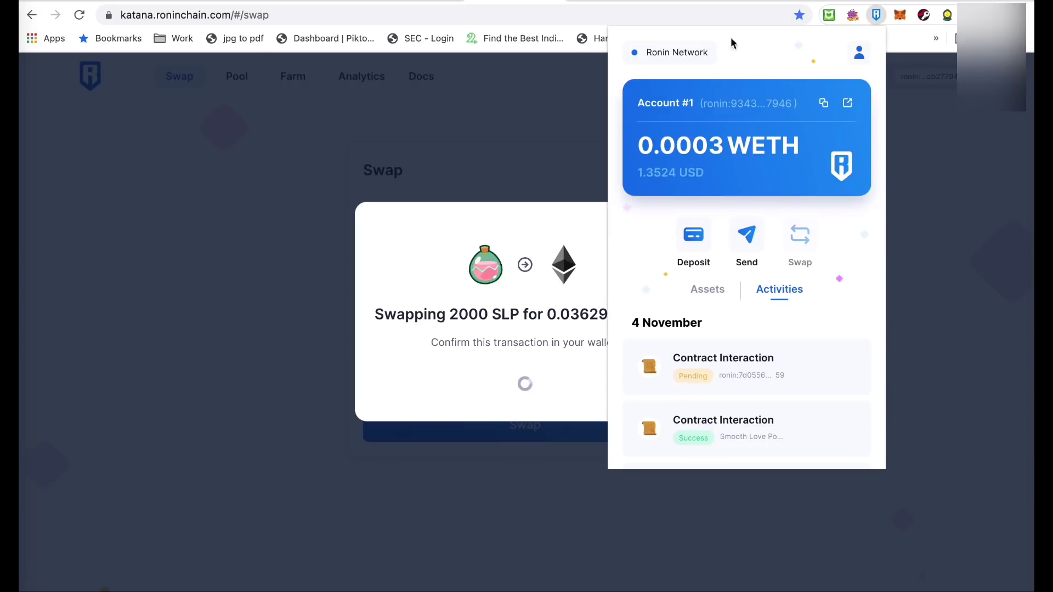
{"action": "double_click", "coordinate": [769, 45]}
{"action": "left_click", "coordinate": [762, 43]}
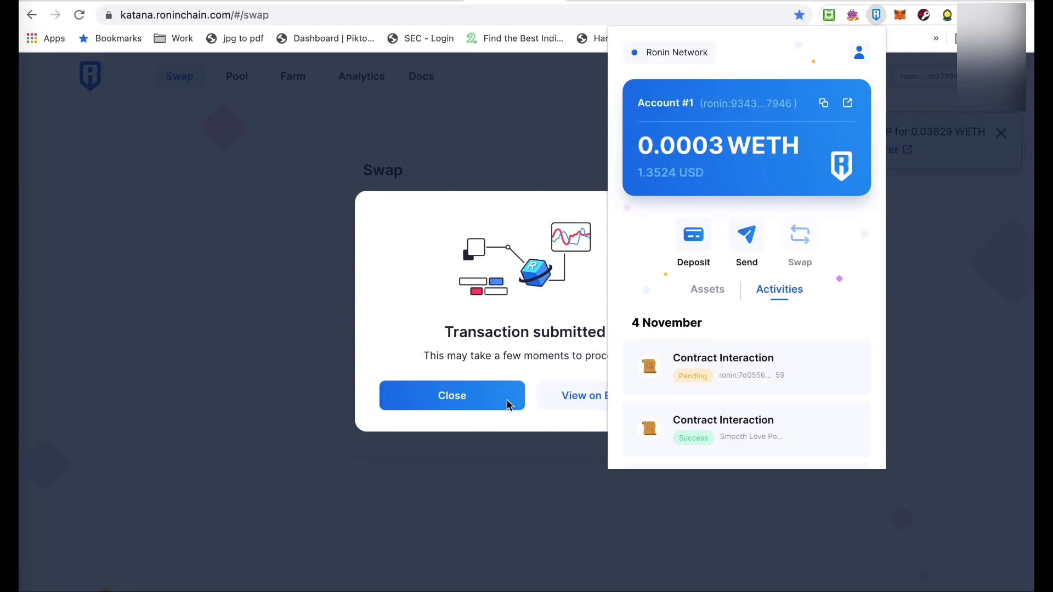
{"action": "left_click", "coordinate": [716, 296]}
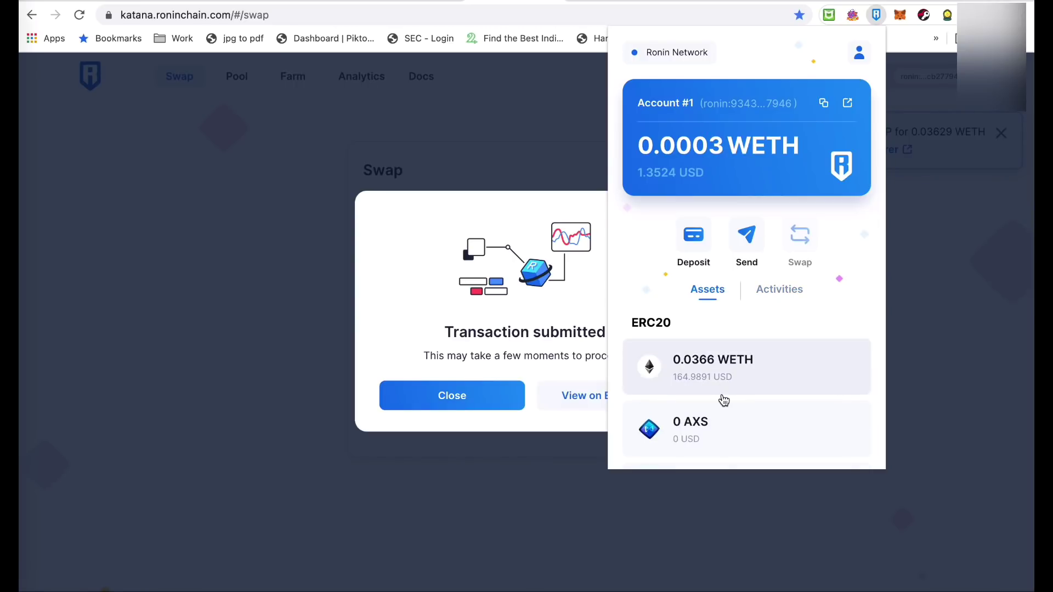
- Review the remaining token balances in the Ronin wallet, then dismiss the submitted-transaction dialog
{"action": "scroll", "coordinate": [721, 400], "scroll_direction": "down", "scroll_amount": 3}
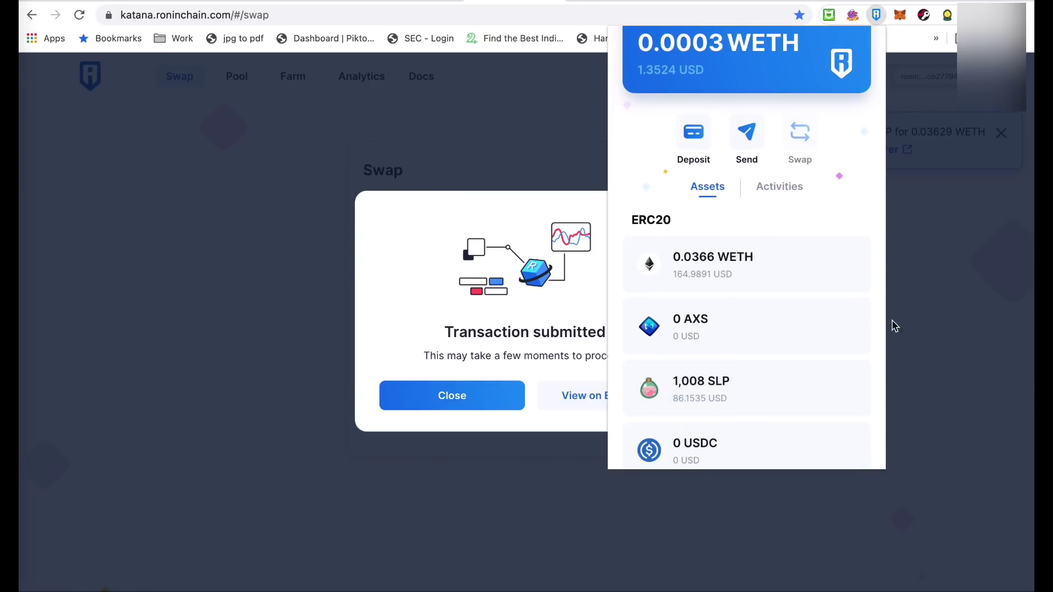
{"action": "left_click", "coordinate": [917, 324]}
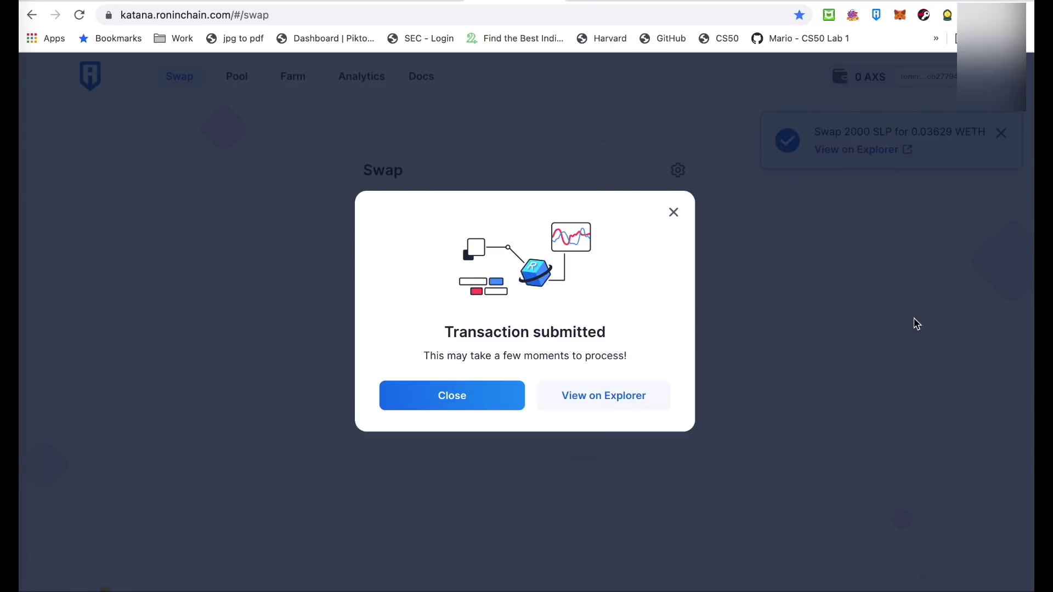
{"action": "left_click", "coordinate": [673, 213]}
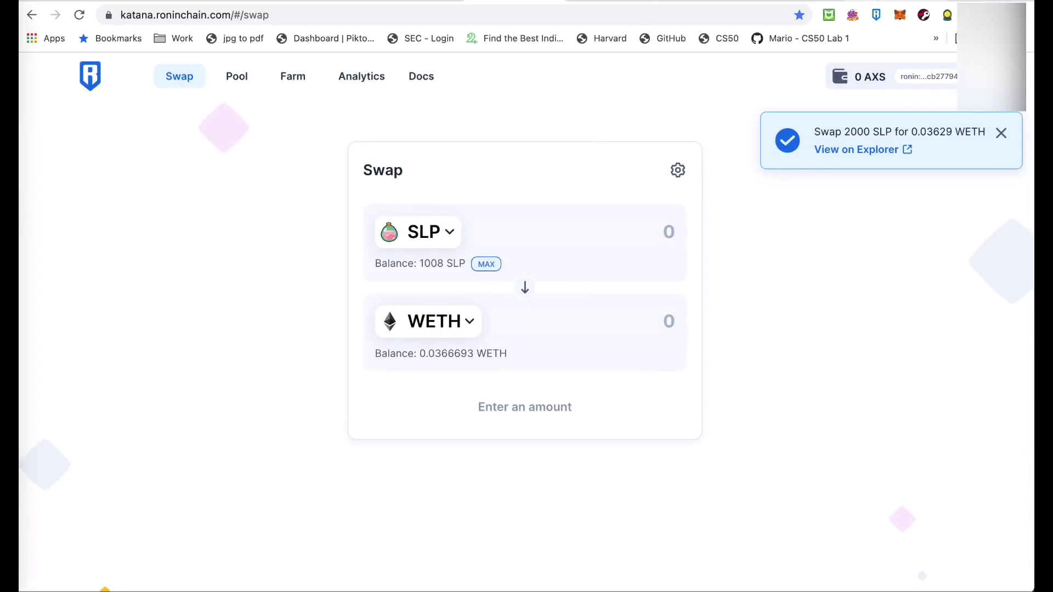
- Switch to CoinGecko and convert 2000 SLP to PHP on the Smooth Love Potion page
{"action": "left_click", "coordinate": [899, 3]}
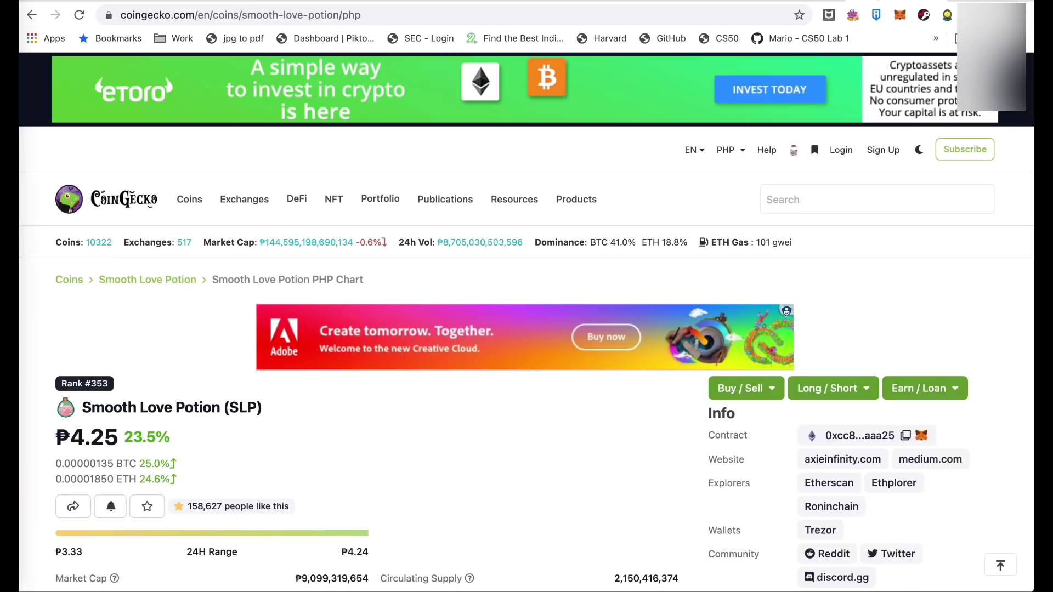
{"action": "scroll", "coordinate": [500, 366], "scroll_direction": "down", "scroll_amount": 10}
{"action": "scroll", "coordinate": [500, 366], "scroll_direction": "up", "scroll_amount": 2}
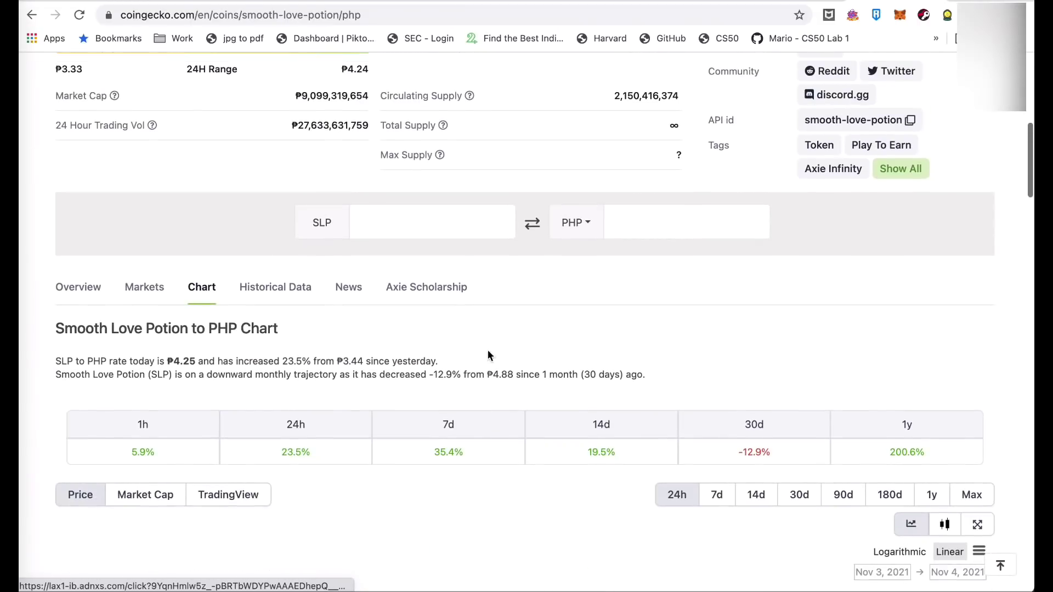
{"action": "left_click", "coordinate": [475, 218]}
{"action": "type", "text": "2000"}
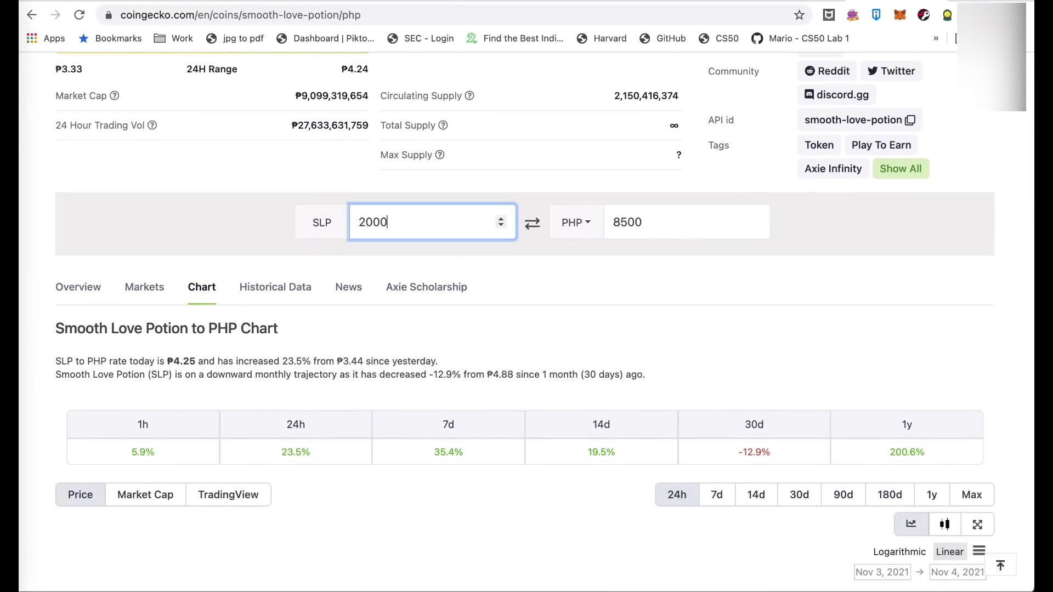
- Search CoinGecko for "eth" and open the Ethereum (ETH) coin page
{"action": "scroll", "coordinate": [611, 233], "scroll_direction": "up", "scroll_amount": 7}
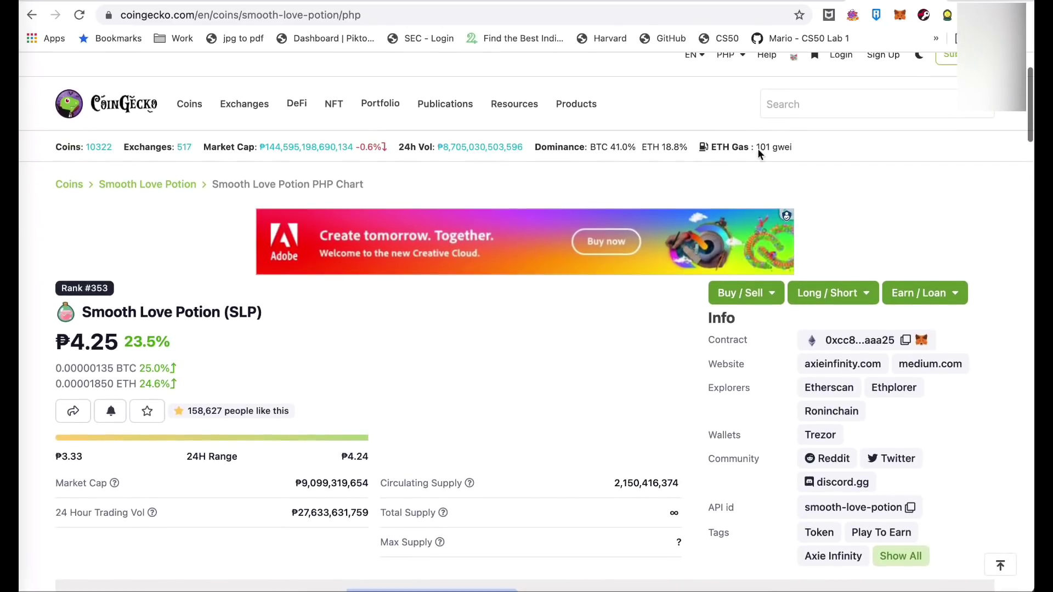
{"action": "left_click", "coordinate": [801, 106]}
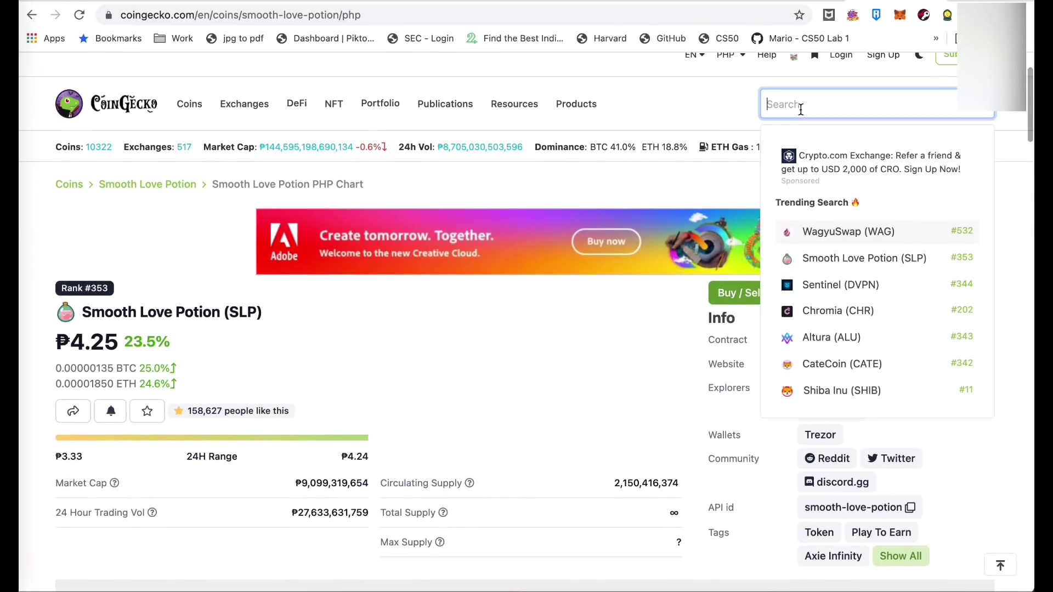
{"action": "type", "text": "eth"}
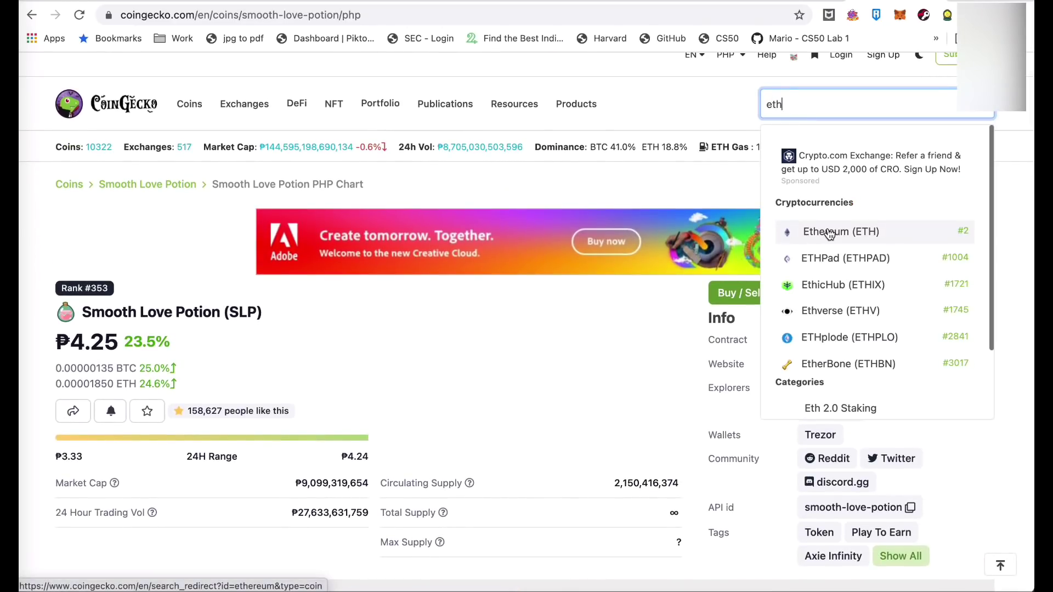
{"action": "left_click", "coordinate": [829, 234]}
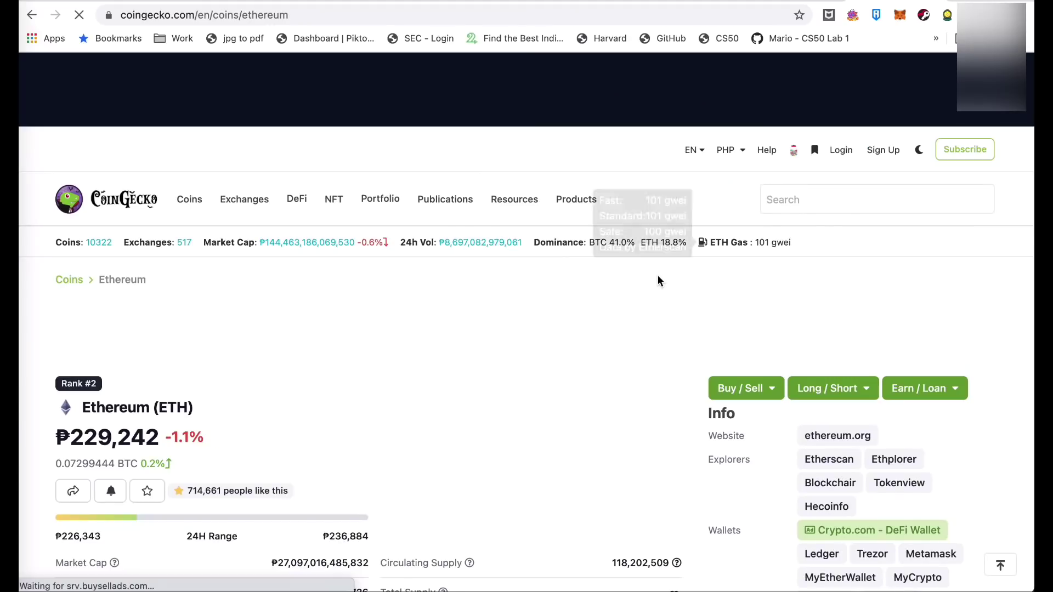
- Check the WETH balance in Katana, then convert .036 ETH to PHP on CoinGecko's Ethereum page
{"action": "left_click", "coordinate": [537, 4]}
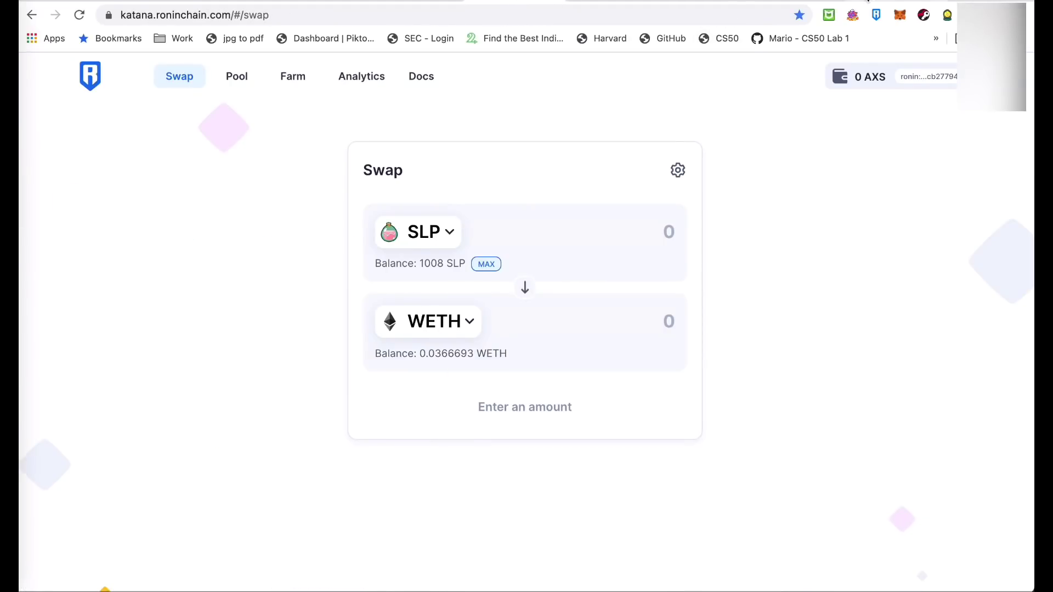
{"action": "left_click", "coordinate": [868, 1]}
{"action": "scroll", "coordinate": [519, 340], "scroll_direction": "down", "scroll_amount": 8}
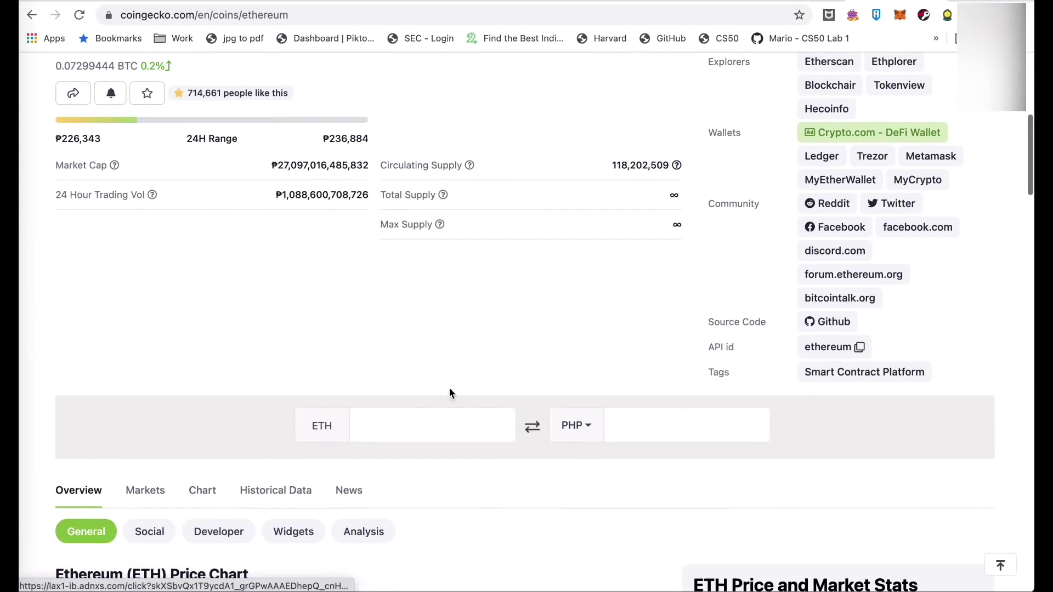
{"action": "left_click", "coordinate": [416, 420]}
{"action": "type", "text": ".036"}
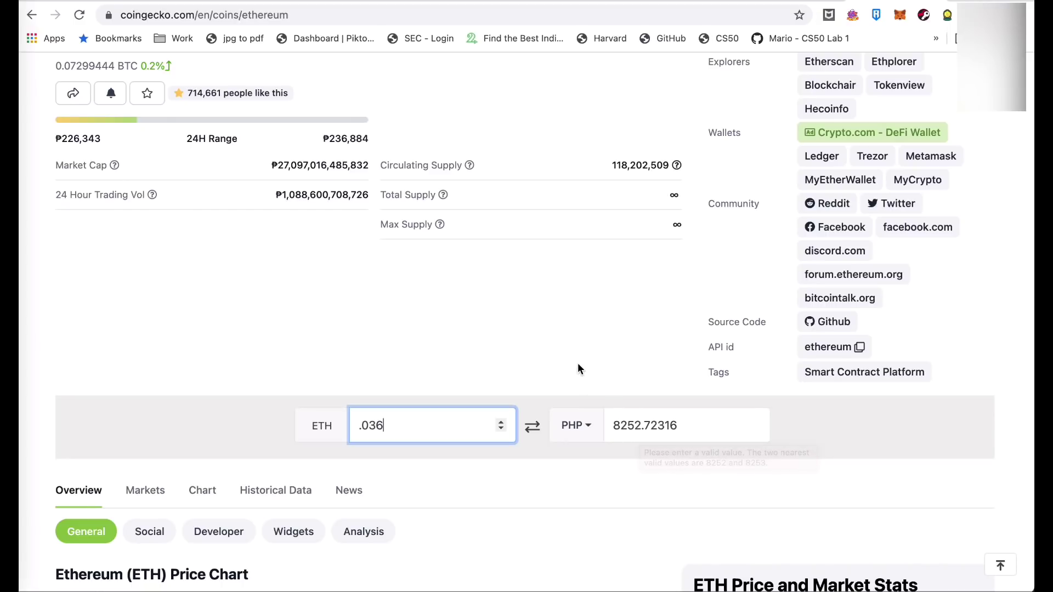
{"action": "scroll", "coordinate": [578, 363], "scroll_direction": "up", "scroll_amount": 6}
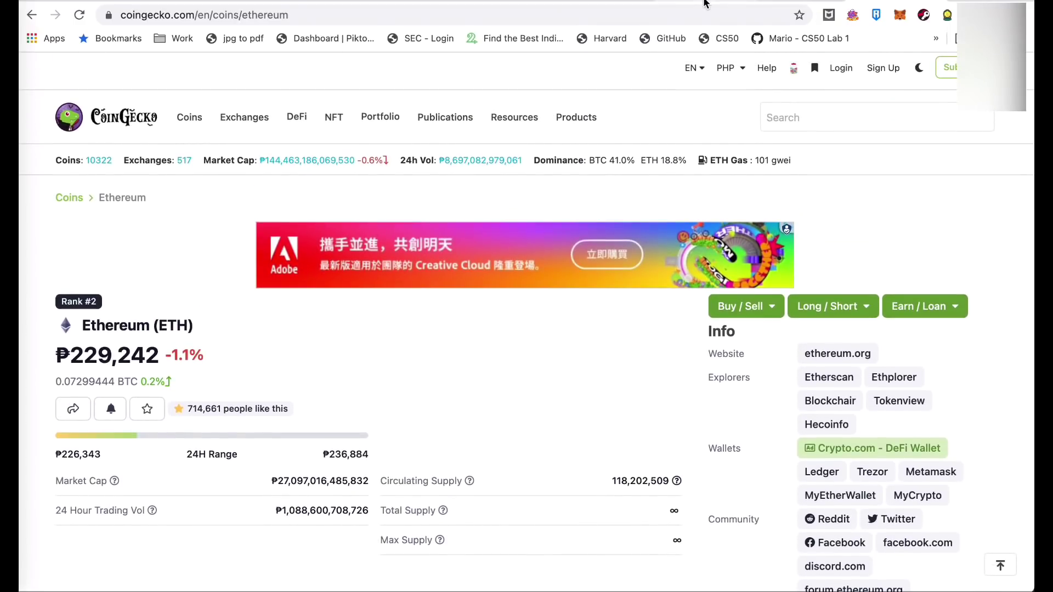
- Return to Katana and set up a swap of 1000 SLP with AXS as the token to receive
{"action": "left_click", "coordinate": [707, 4]}
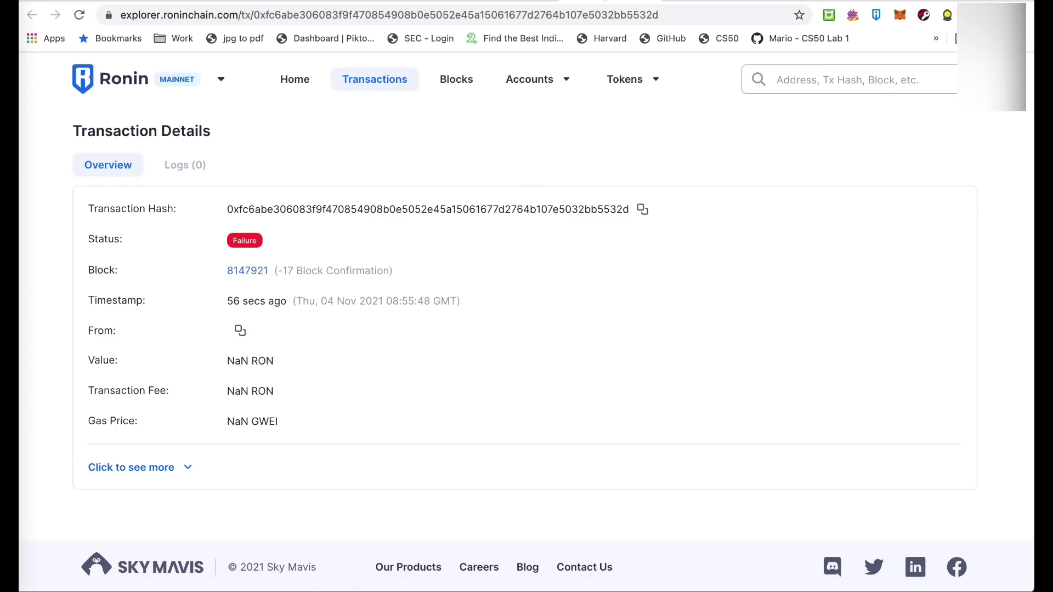
{"action": "left_click", "coordinate": [540, 2]}
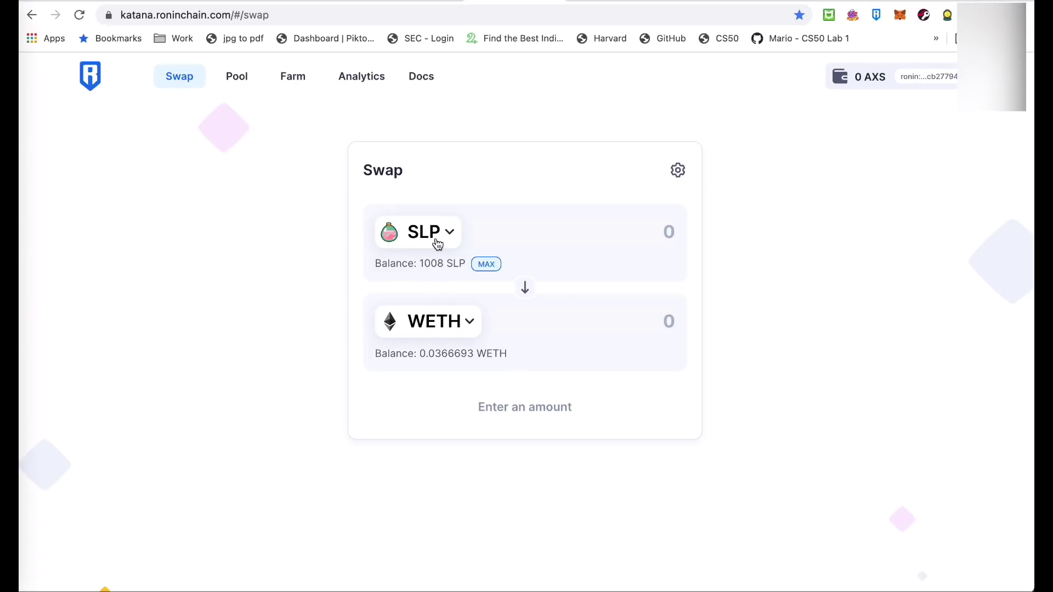
{"action": "left_click", "coordinate": [463, 321]}
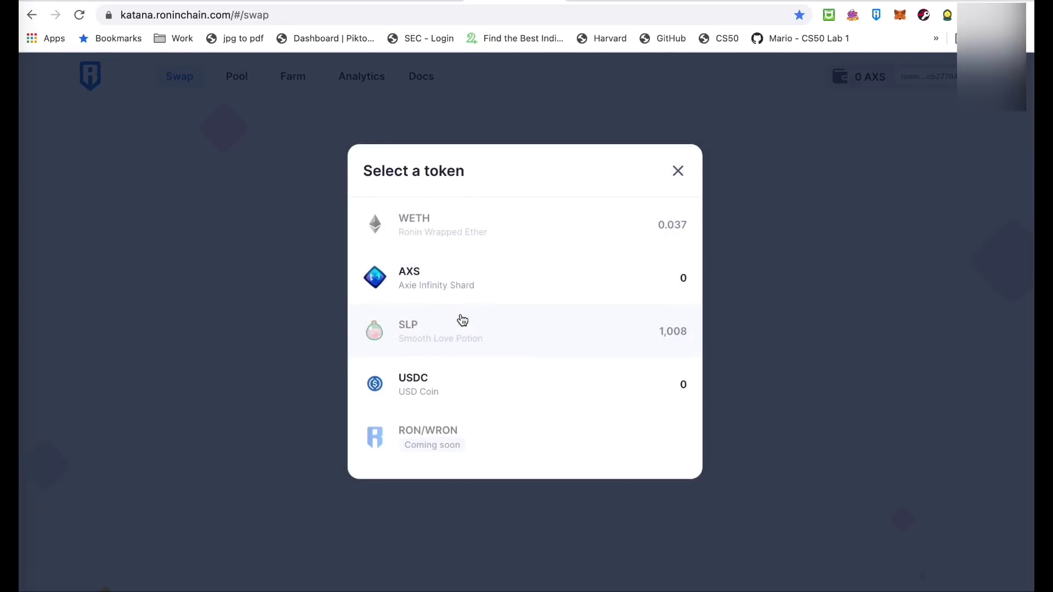
{"action": "left_click", "coordinate": [480, 274]}
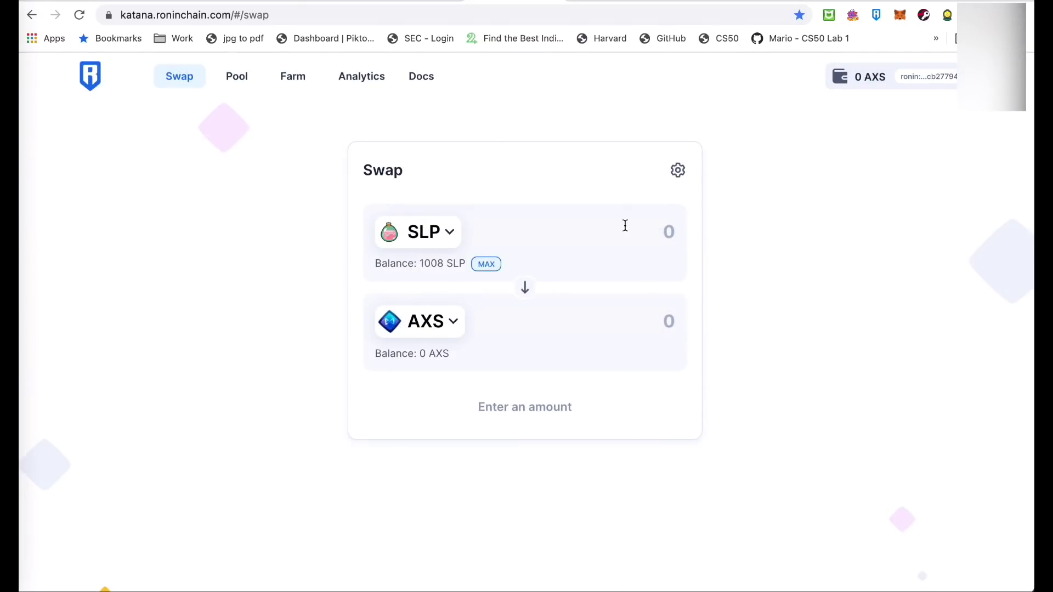
{"action": "type", "text": "1000"}
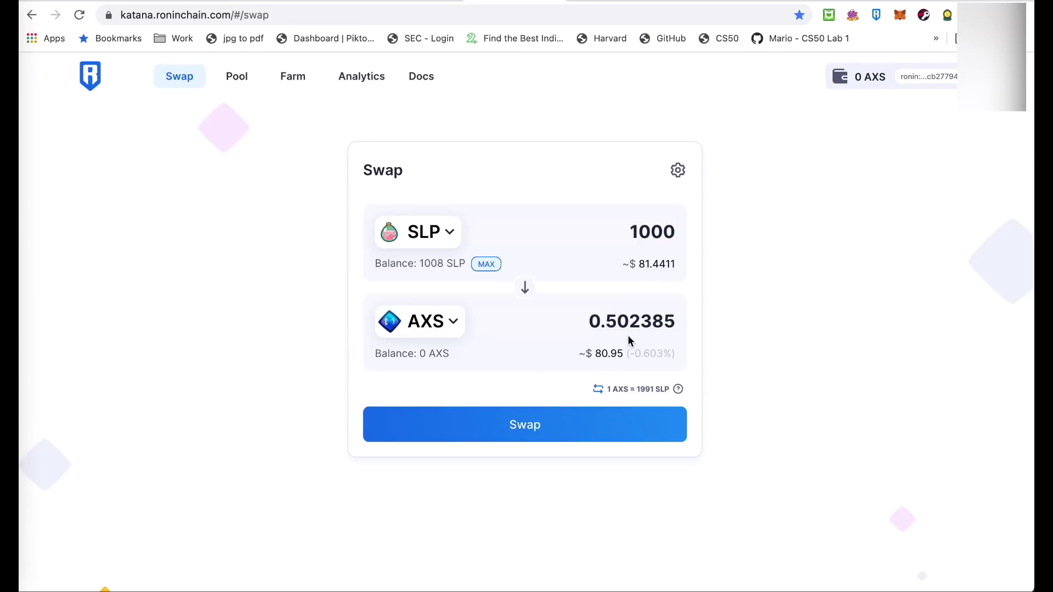
- Submit the SLP-to-AXS swap and confirm its contract interaction in the Ronin wallet
{"action": "left_click", "coordinate": [557, 436]}
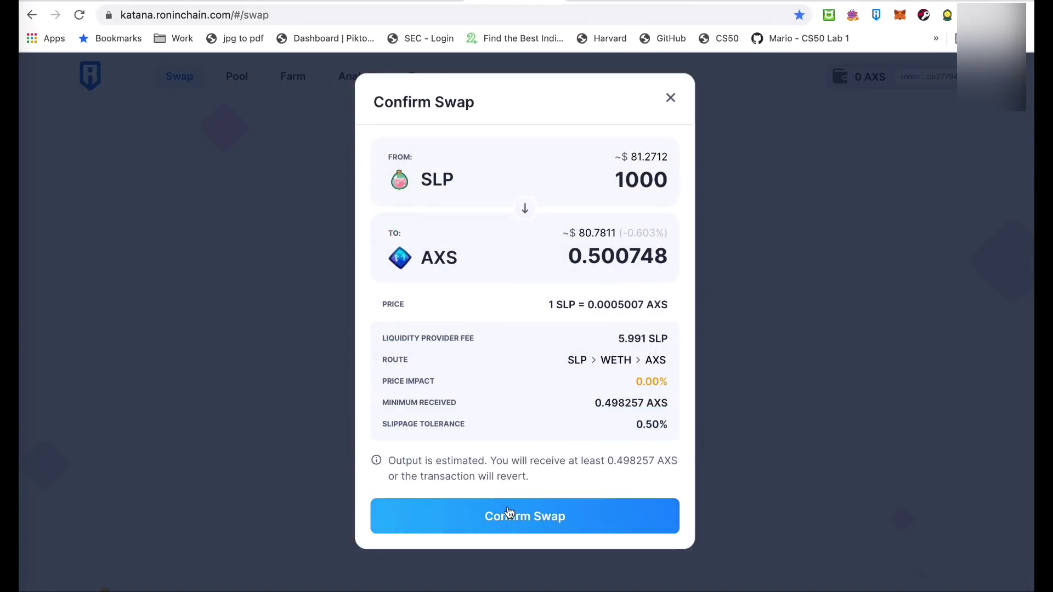
{"action": "left_click", "coordinate": [510, 513]}
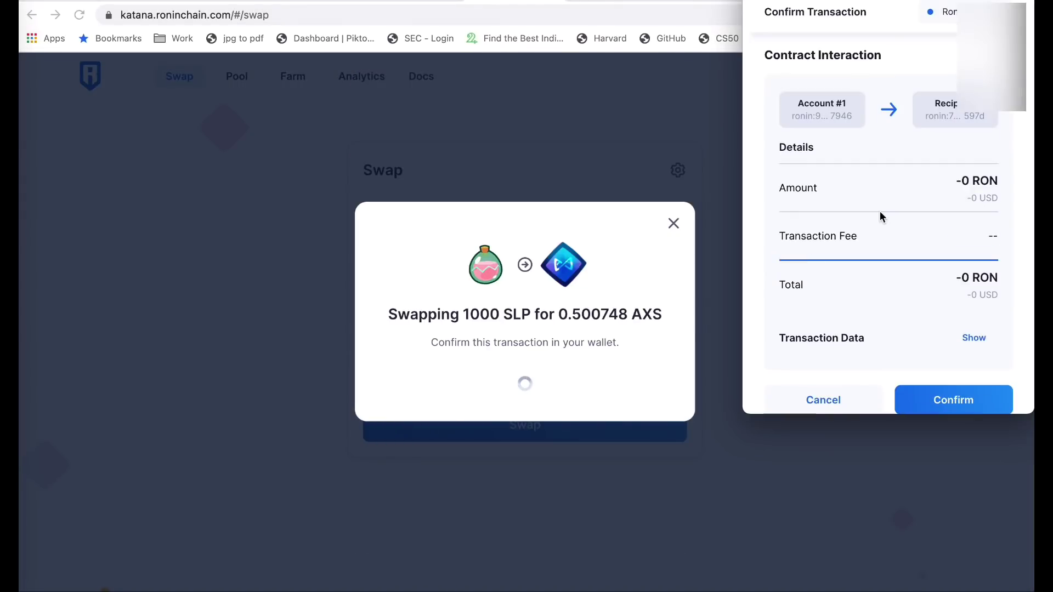
{"action": "scroll", "coordinate": [926, 301], "scroll_direction": "down", "scroll_amount": 1}
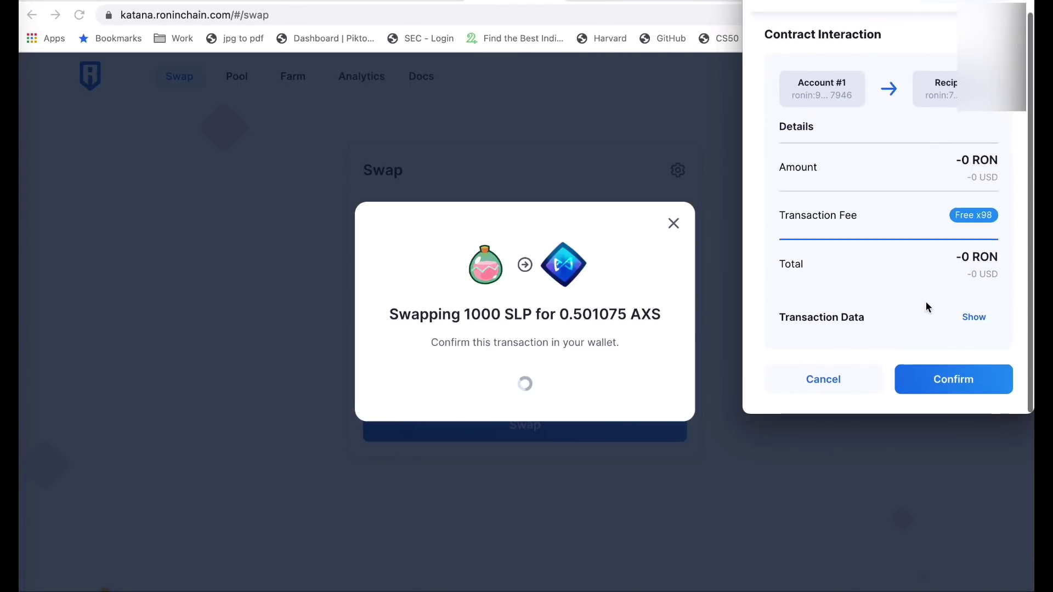
{"action": "left_click", "coordinate": [944, 385]}
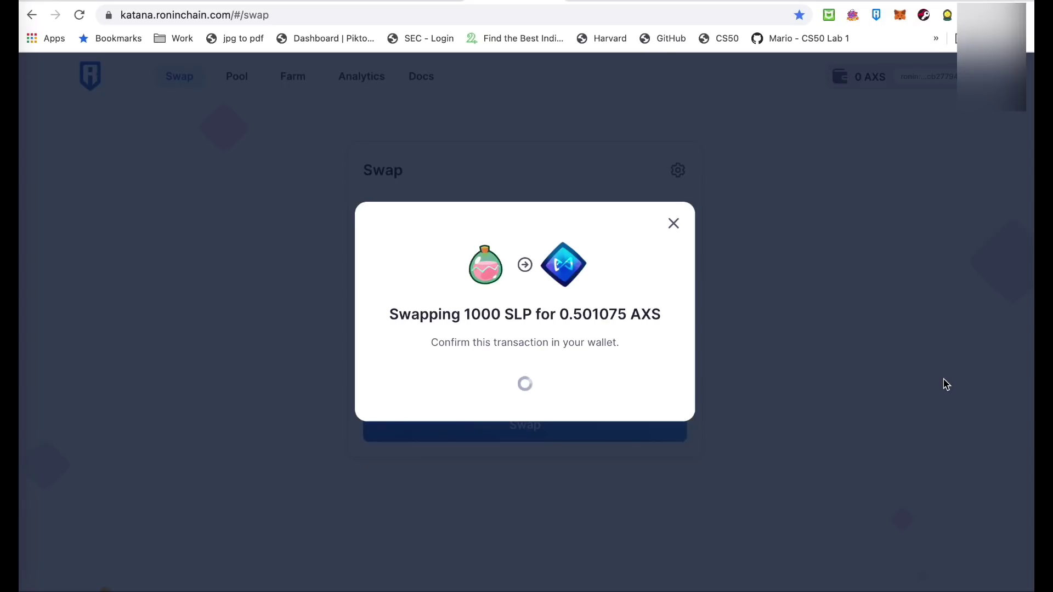
- Check the SLP-to-AXS swap's transaction status and the updated WETH, AXS, SLP and USDC balances in the Ronin wallet
{"action": "left_click", "coordinate": [876, 15]}
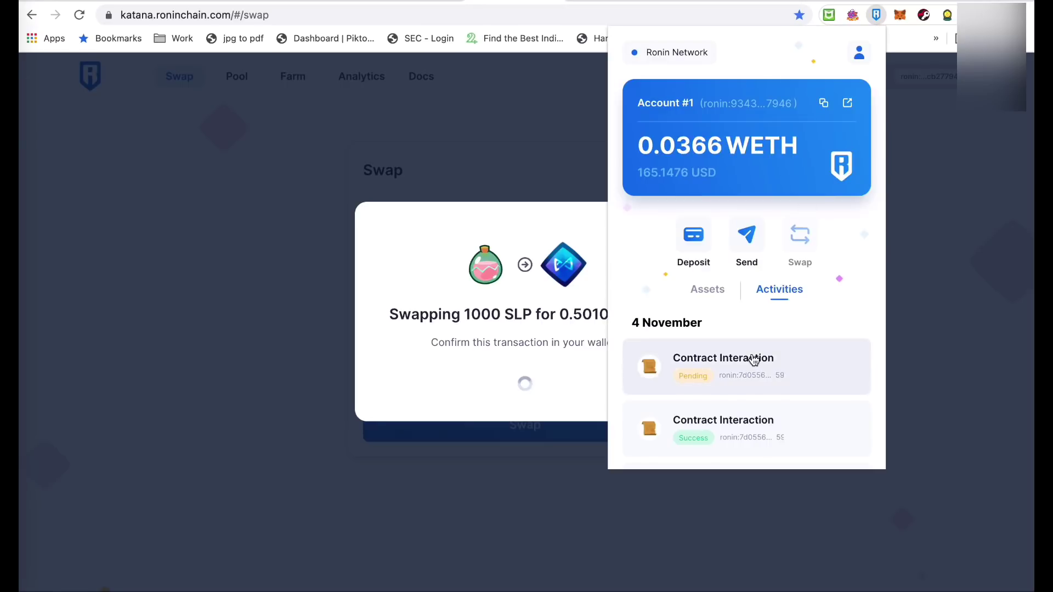
{"action": "scroll", "coordinate": [751, 357], "scroll_direction": "down", "scroll_amount": 2}
{"action": "scroll", "coordinate": [750, 358], "scroll_direction": "up", "scroll_amount": 2}
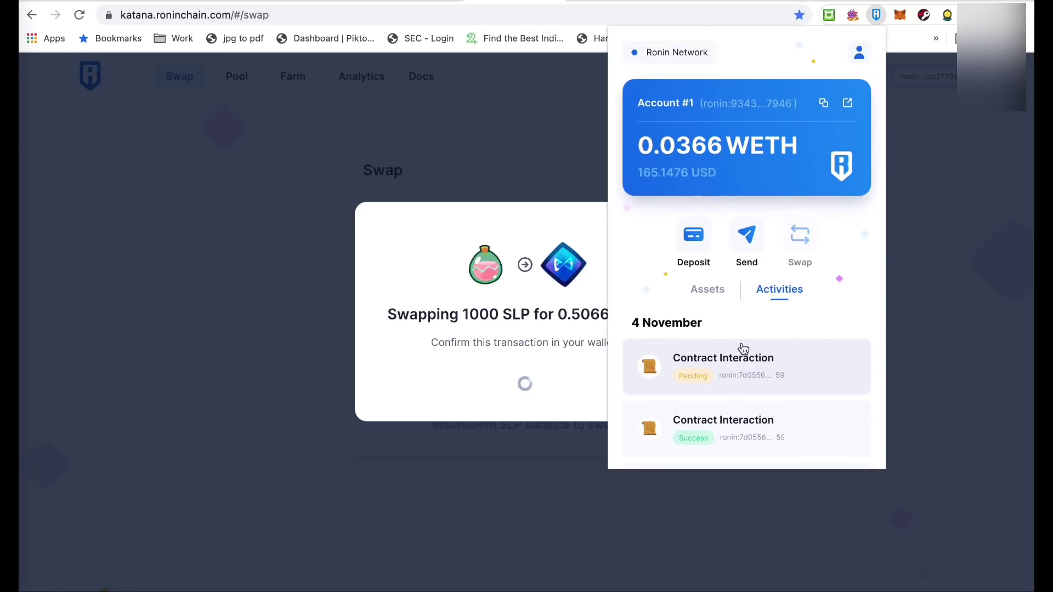
{"action": "left_click", "coordinate": [709, 293]}
{"action": "scroll", "coordinate": [809, 412], "scroll_direction": "down", "scroll_amount": 1}
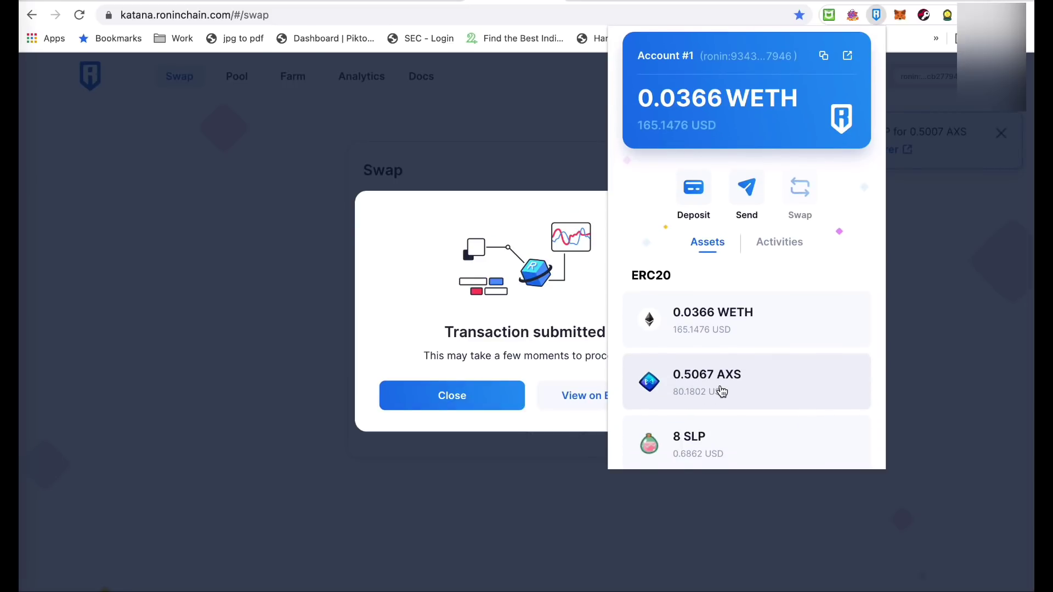
{"action": "left_click", "coordinate": [778, 242]}
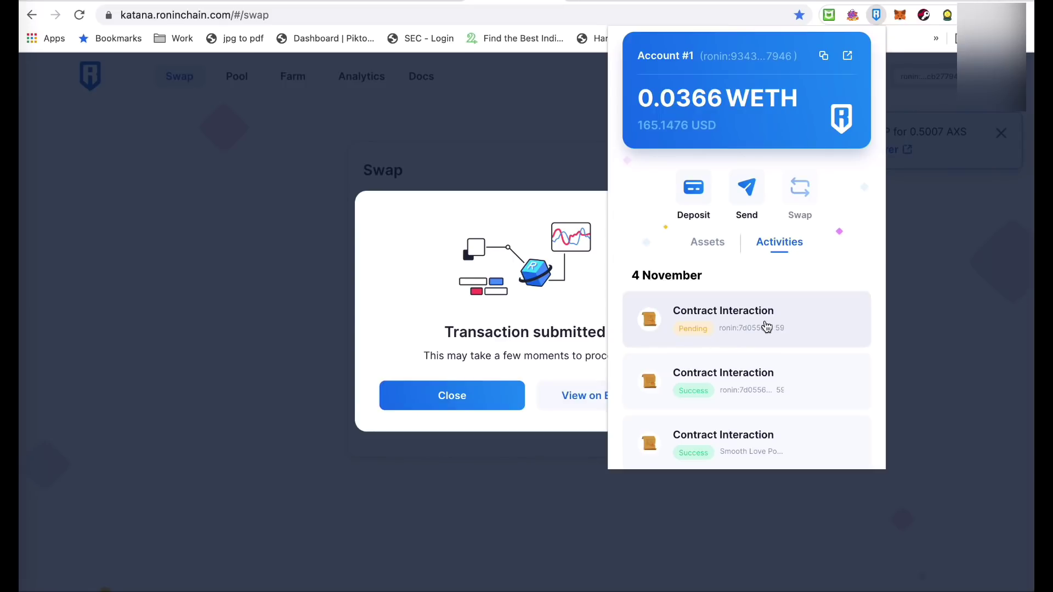
{"action": "left_click", "coordinate": [718, 243]}
{"action": "scroll", "coordinate": [761, 351], "scroll_direction": "down", "scroll_amount": 1}
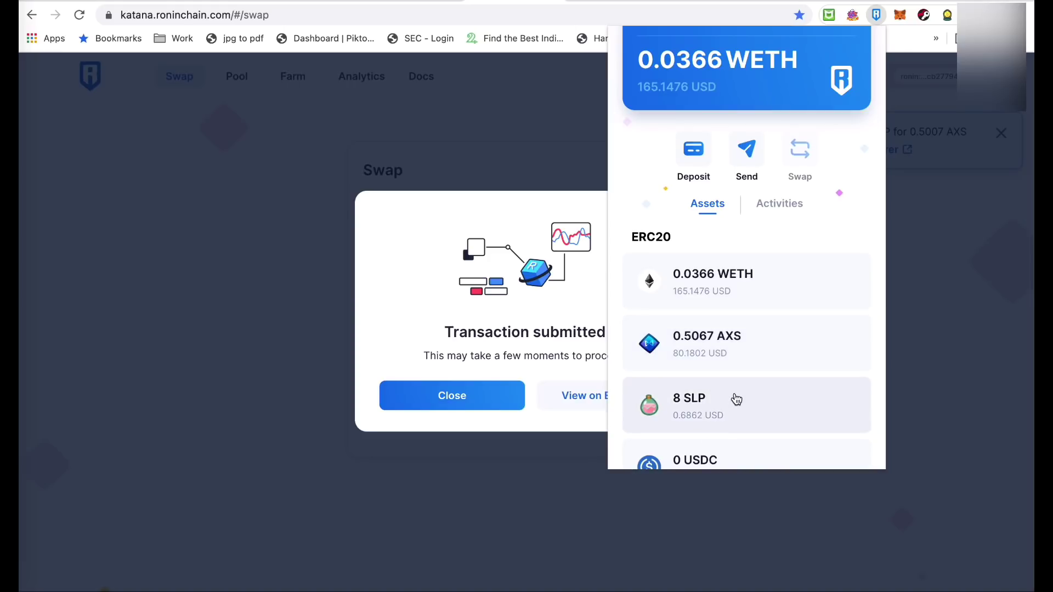
{"action": "scroll", "coordinate": [735, 400], "scroll_direction": "down", "scroll_amount": 1}
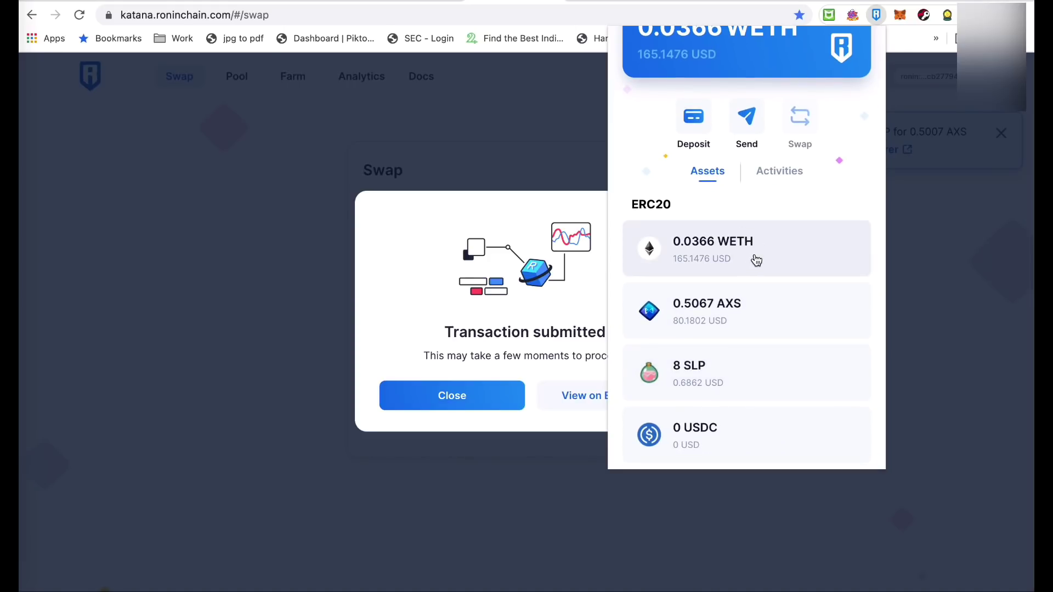
{"action": "scroll", "coordinate": [719, 383], "scroll_direction": "down", "scroll_amount": 1}
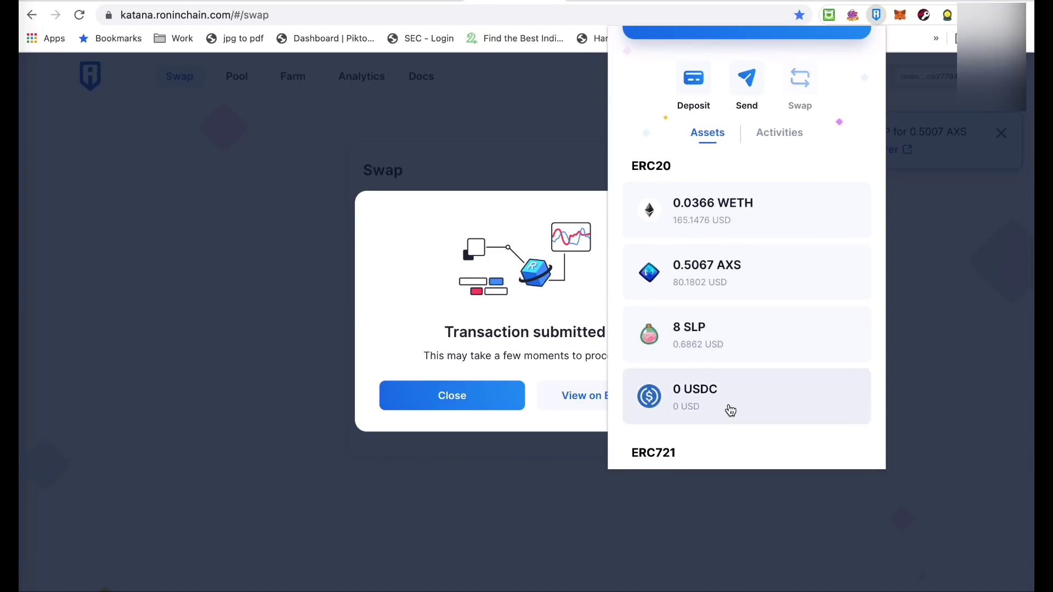
- Close the wallet view and dismiss the AXS swap's submitted-transaction dialog and notification
{"action": "left_click", "coordinate": [478, 525]}
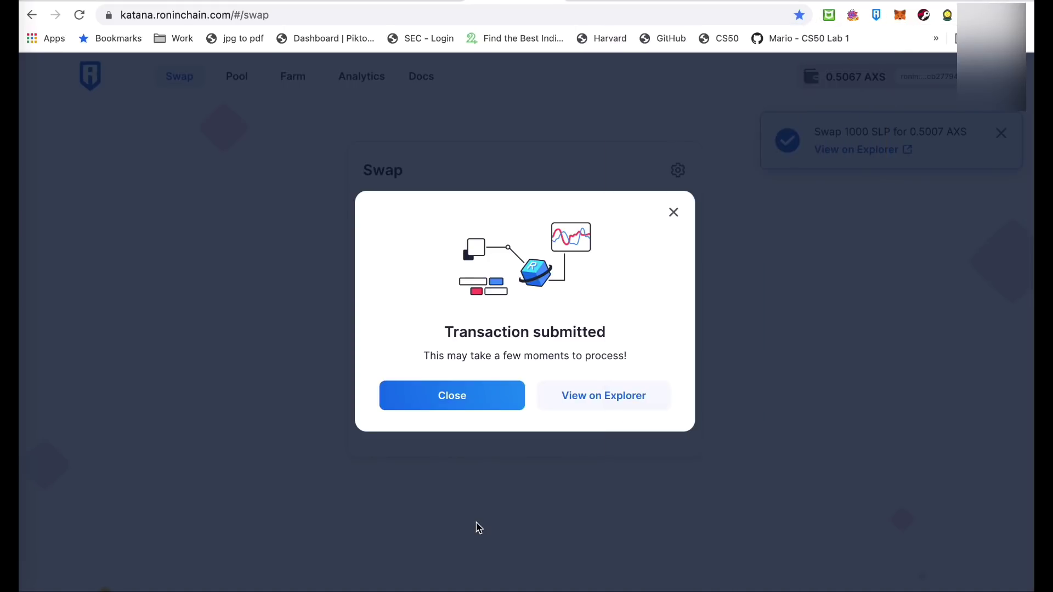
{"action": "left_click", "coordinate": [475, 387]}
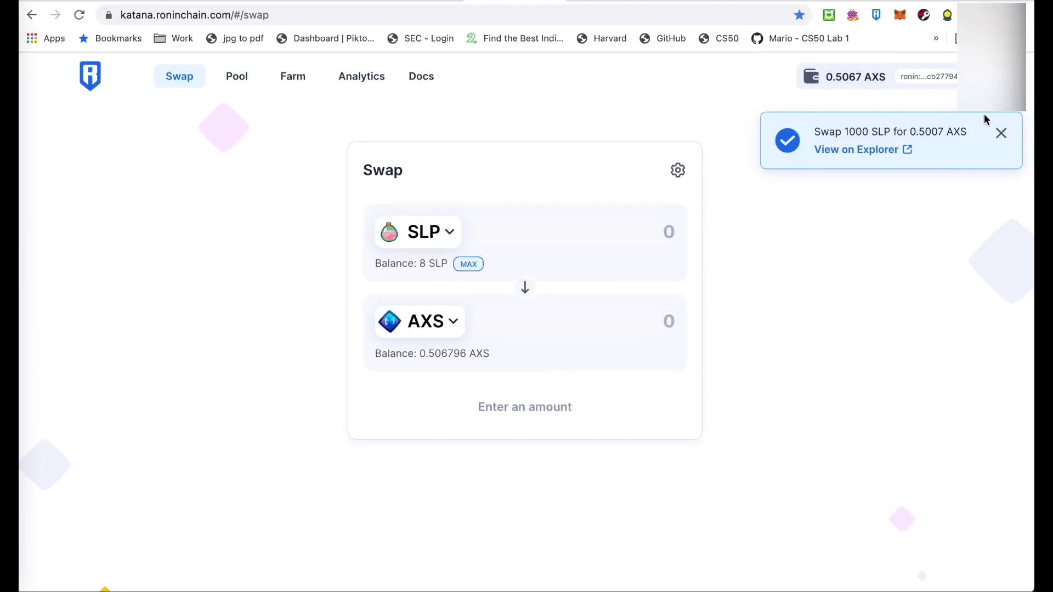
{"action": "left_click", "coordinate": [1000, 133]}
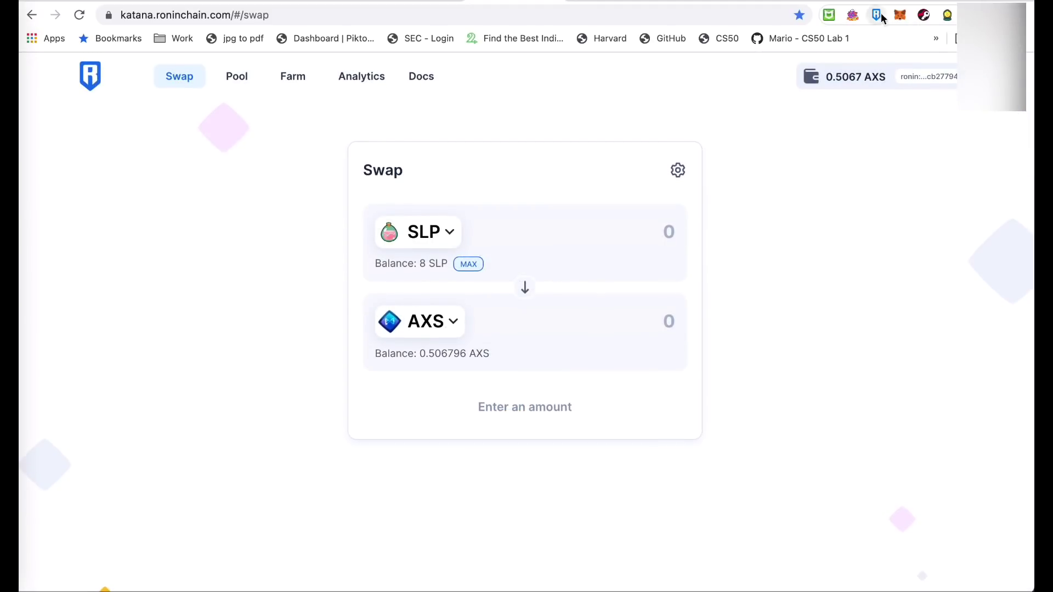
- Switch to CoinGecko, search for "slp" and open the Smooth Love Potion (SLP) coin page
{"action": "key", "text": "ctrl+Tab"}
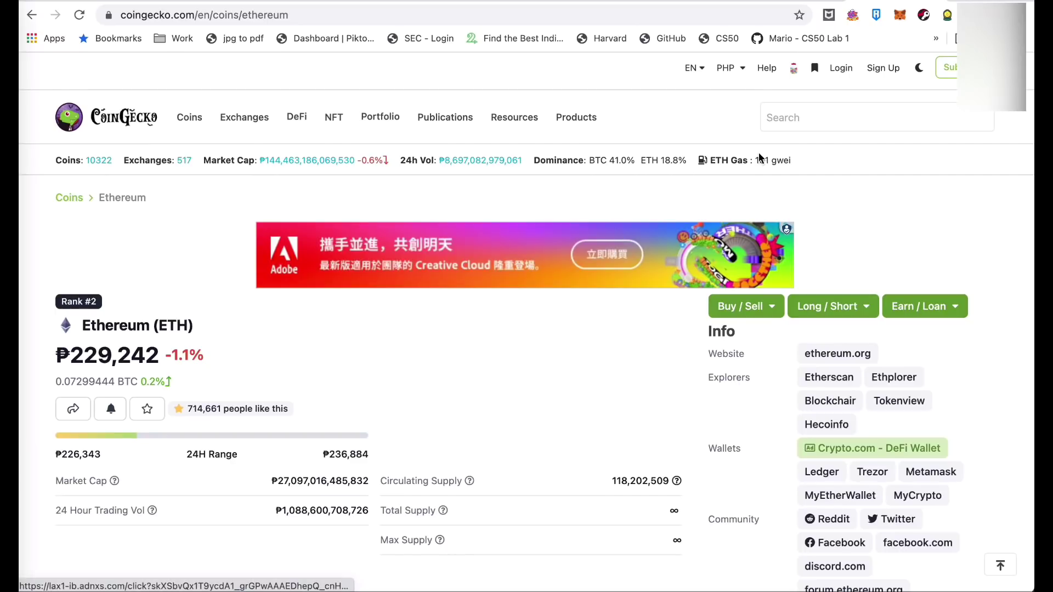
{"action": "left_click", "coordinate": [813, 119]}
{"action": "type", "text": "slp"}
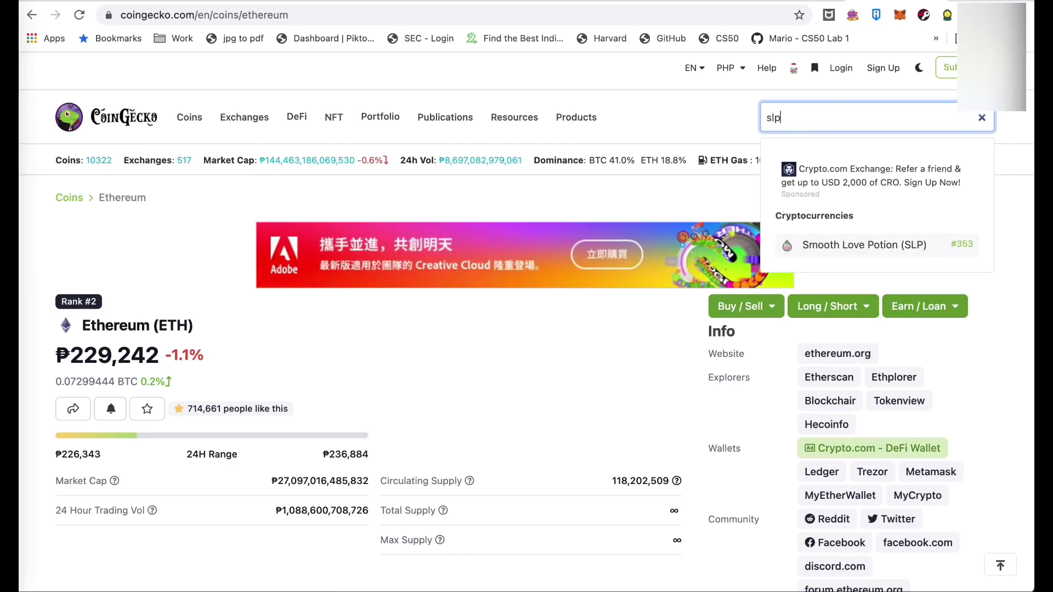
{"action": "left_click", "coordinate": [815, 244]}
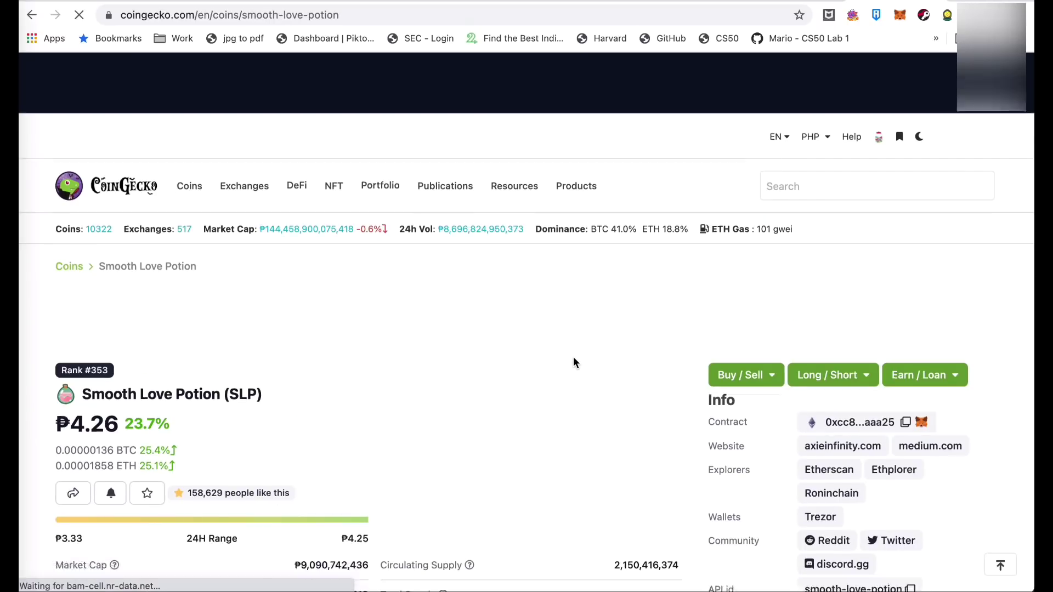
- Search CoinGecko for "axs" and open the Axie Infinity (AXS) coin page
{"action": "left_click", "coordinate": [797, 208]}
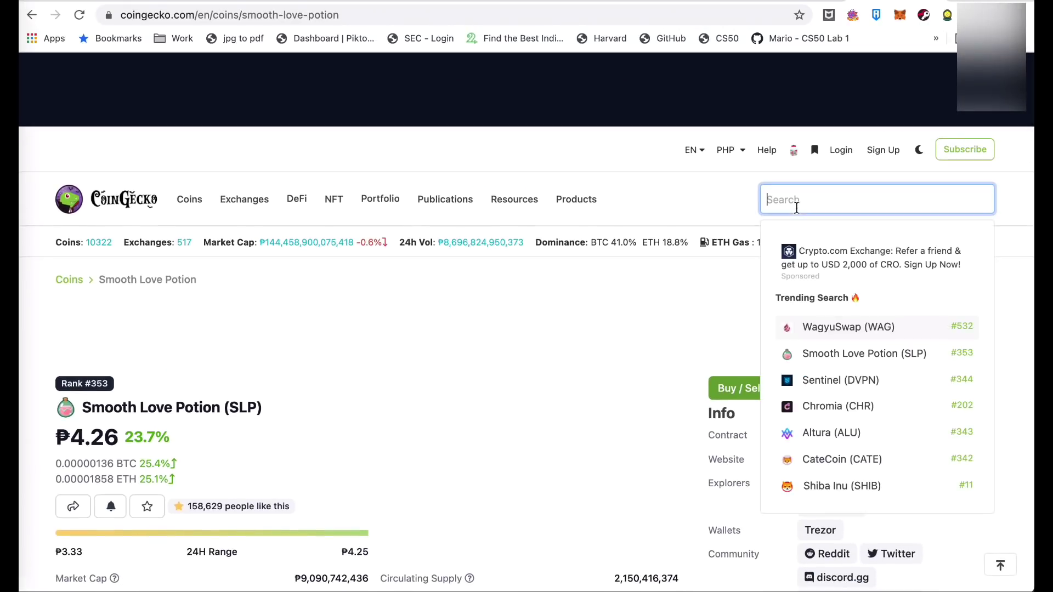
{"action": "type", "text": "axs"}
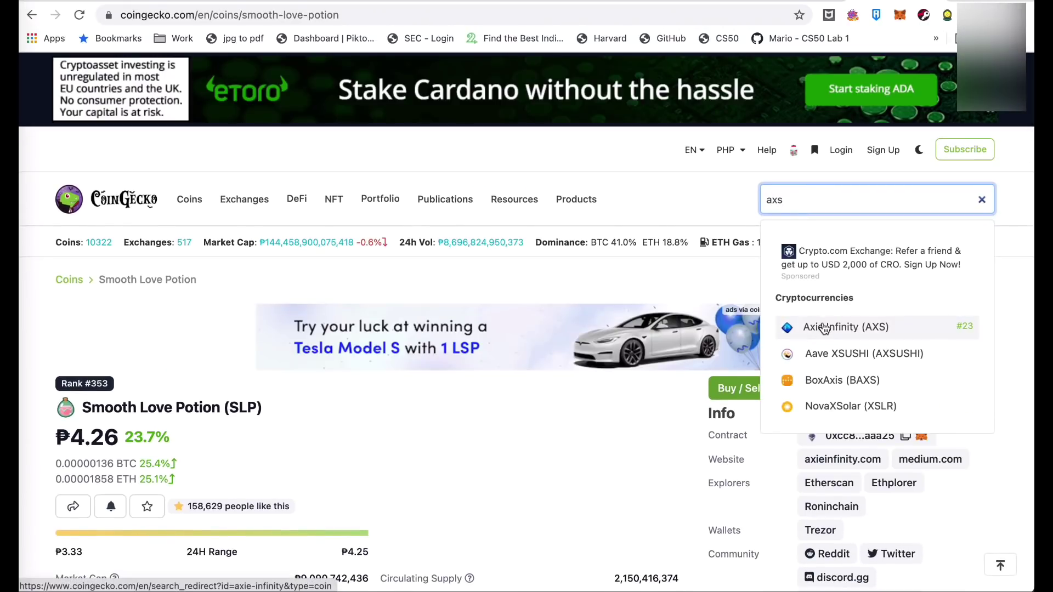
{"action": "left_click", "coordinate": [828, 328]}
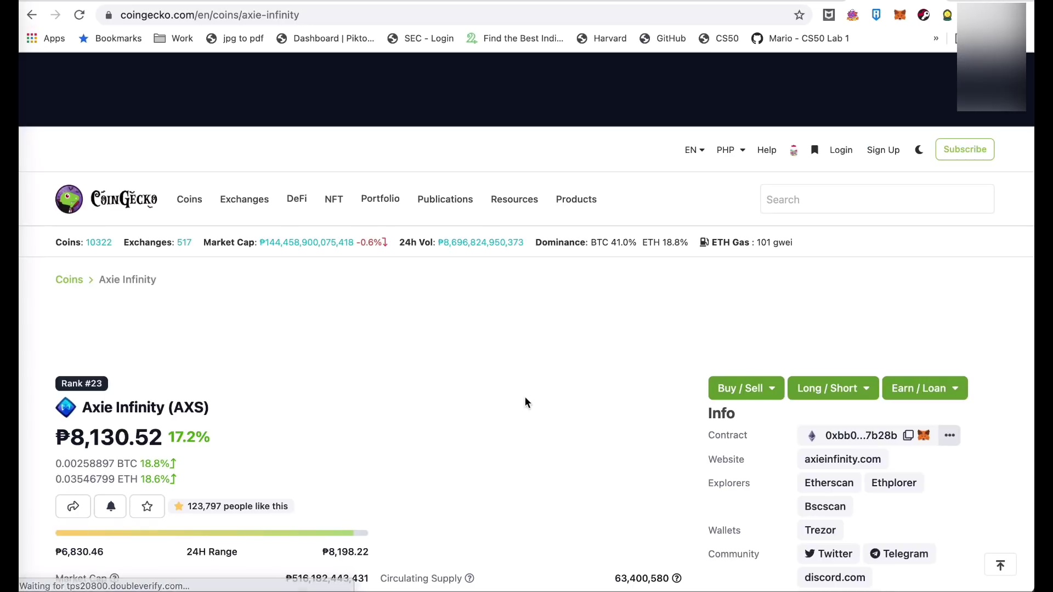